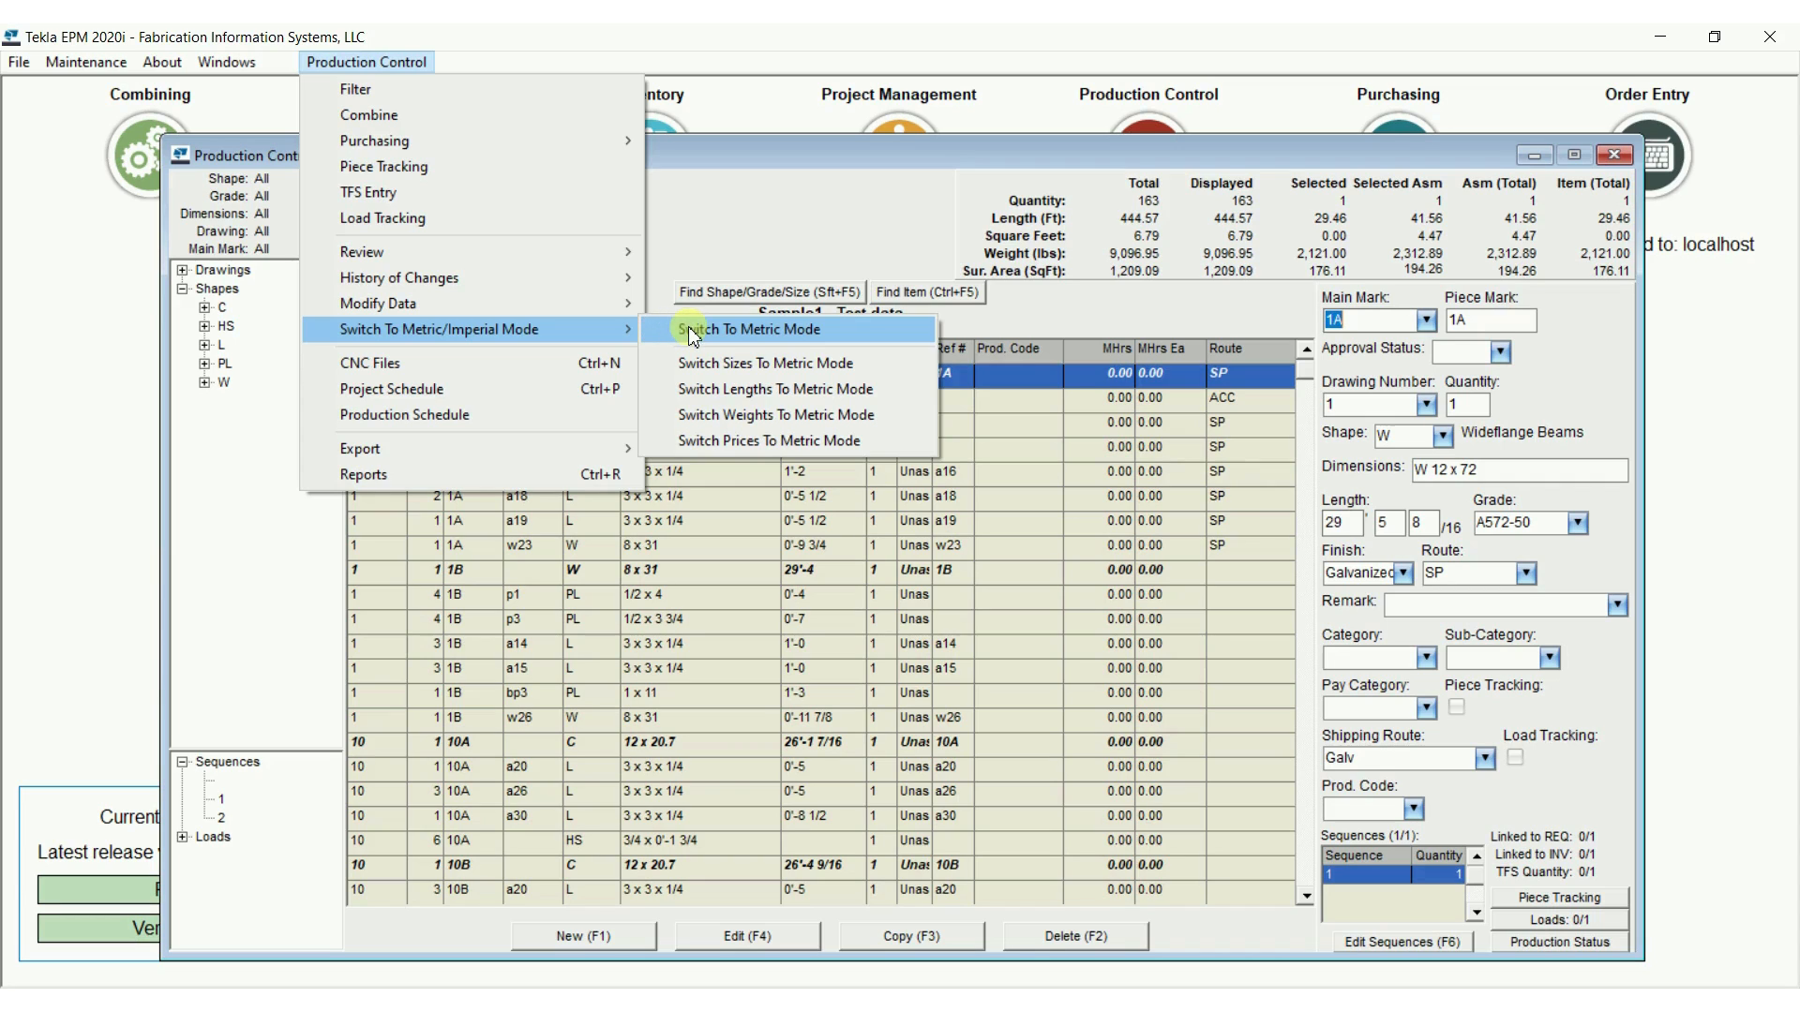
Switch the production control job's display to metric mode and back to imperial mode
{"action": "left_click", "coordinate": [760, 337]}
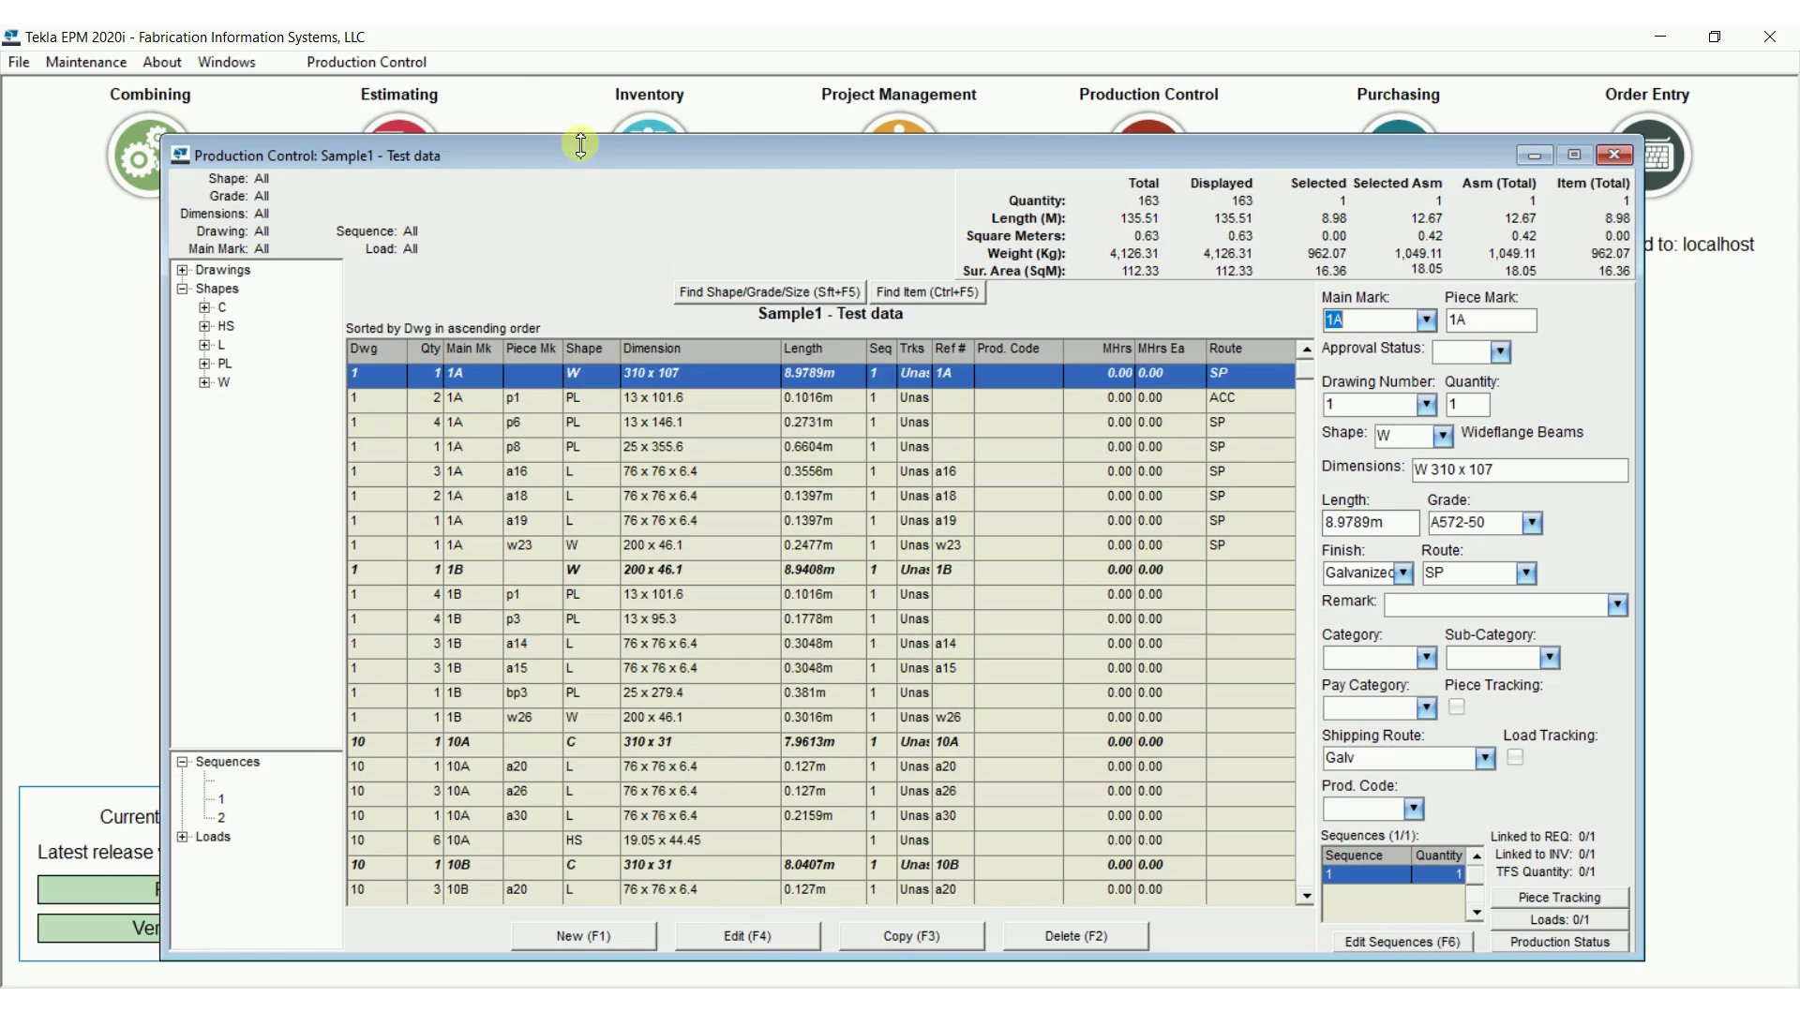
{"action": "left_click", "coordinate": [361, 62]}
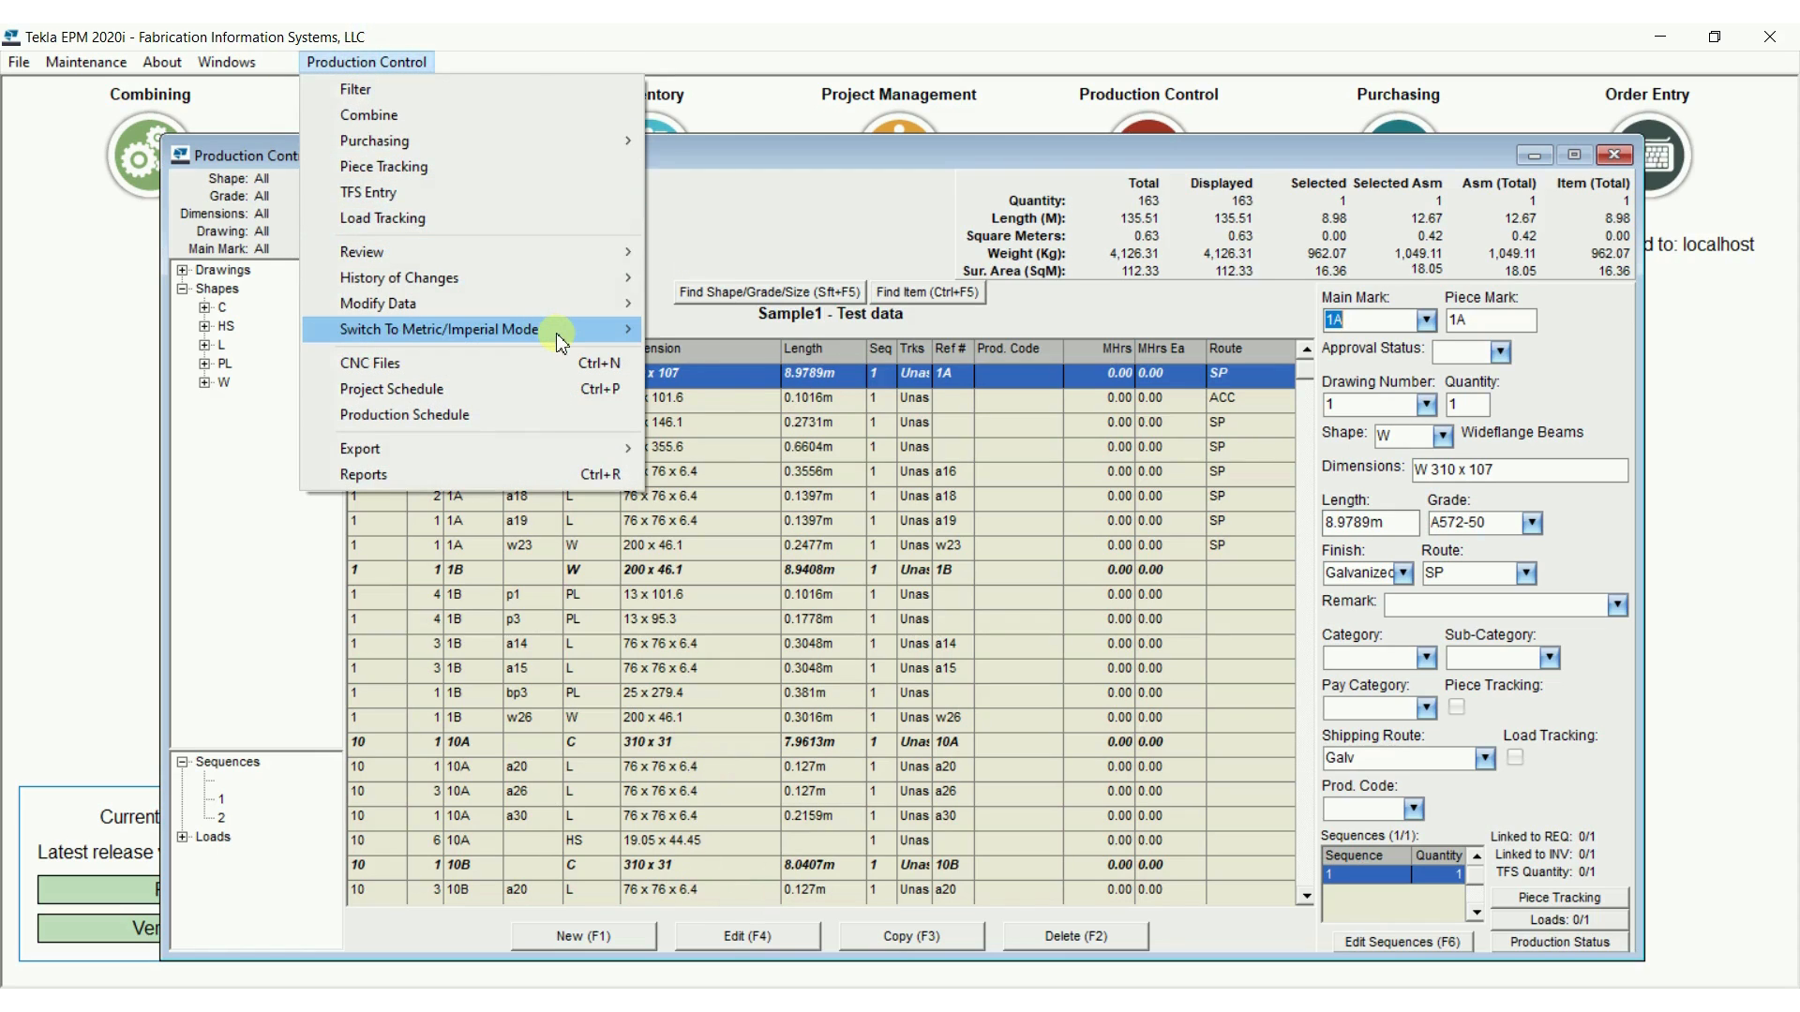
{"action": "mouse_move", "coordinate": [560, 339]}
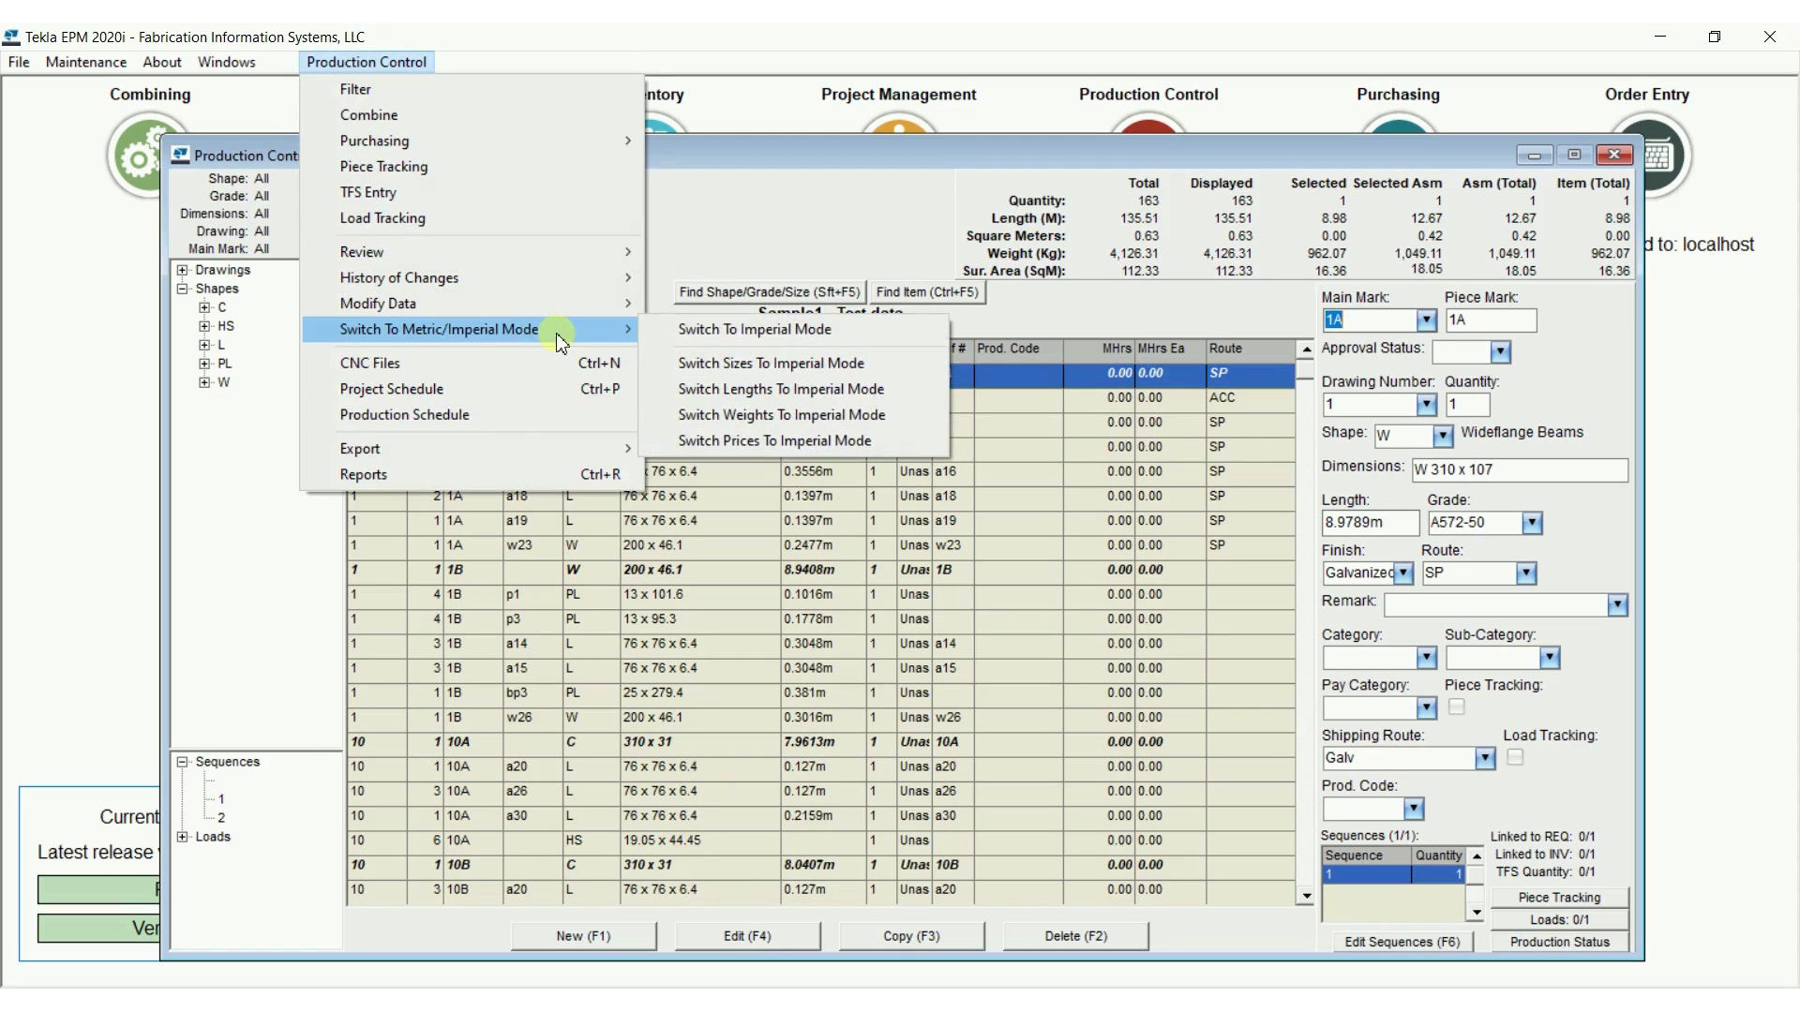
{"action": "left_click", "coordinate": [662, 329]}
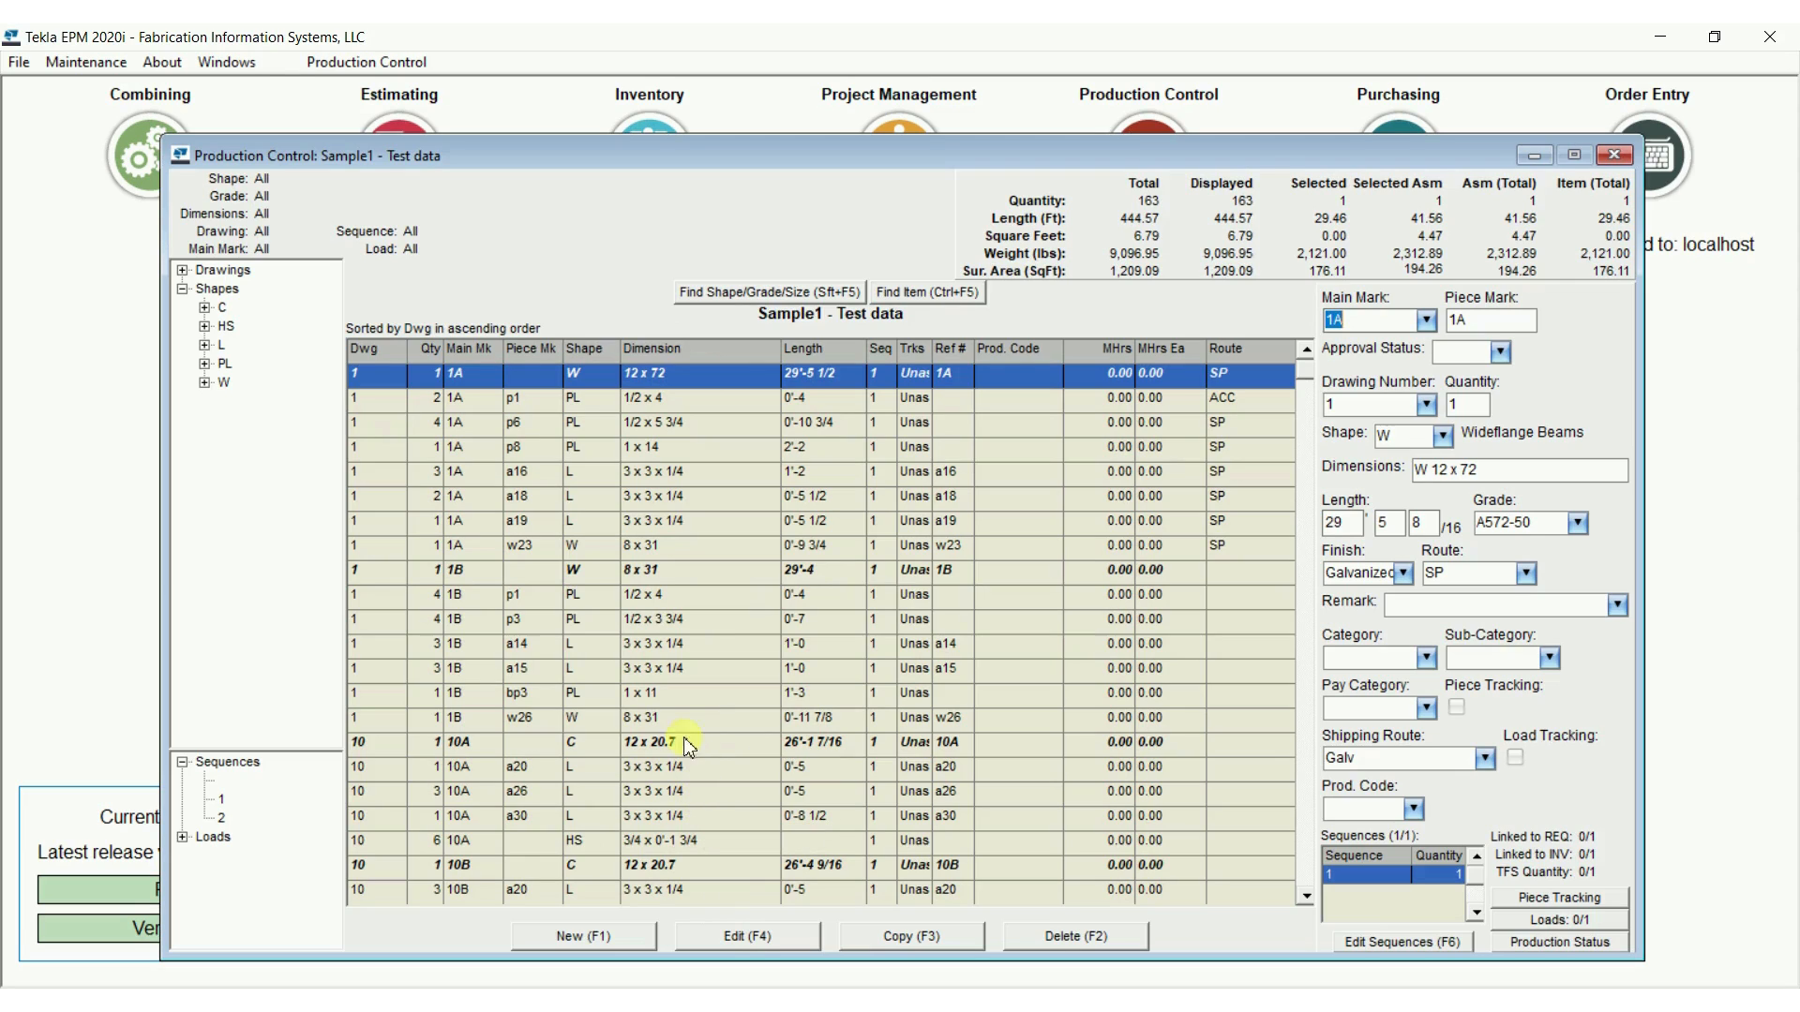
Open the shape, grade and size maintenance and select the HSS (Hollow Structural Section) shape
{"action": "left_click", "coordinate": [86, 62]}
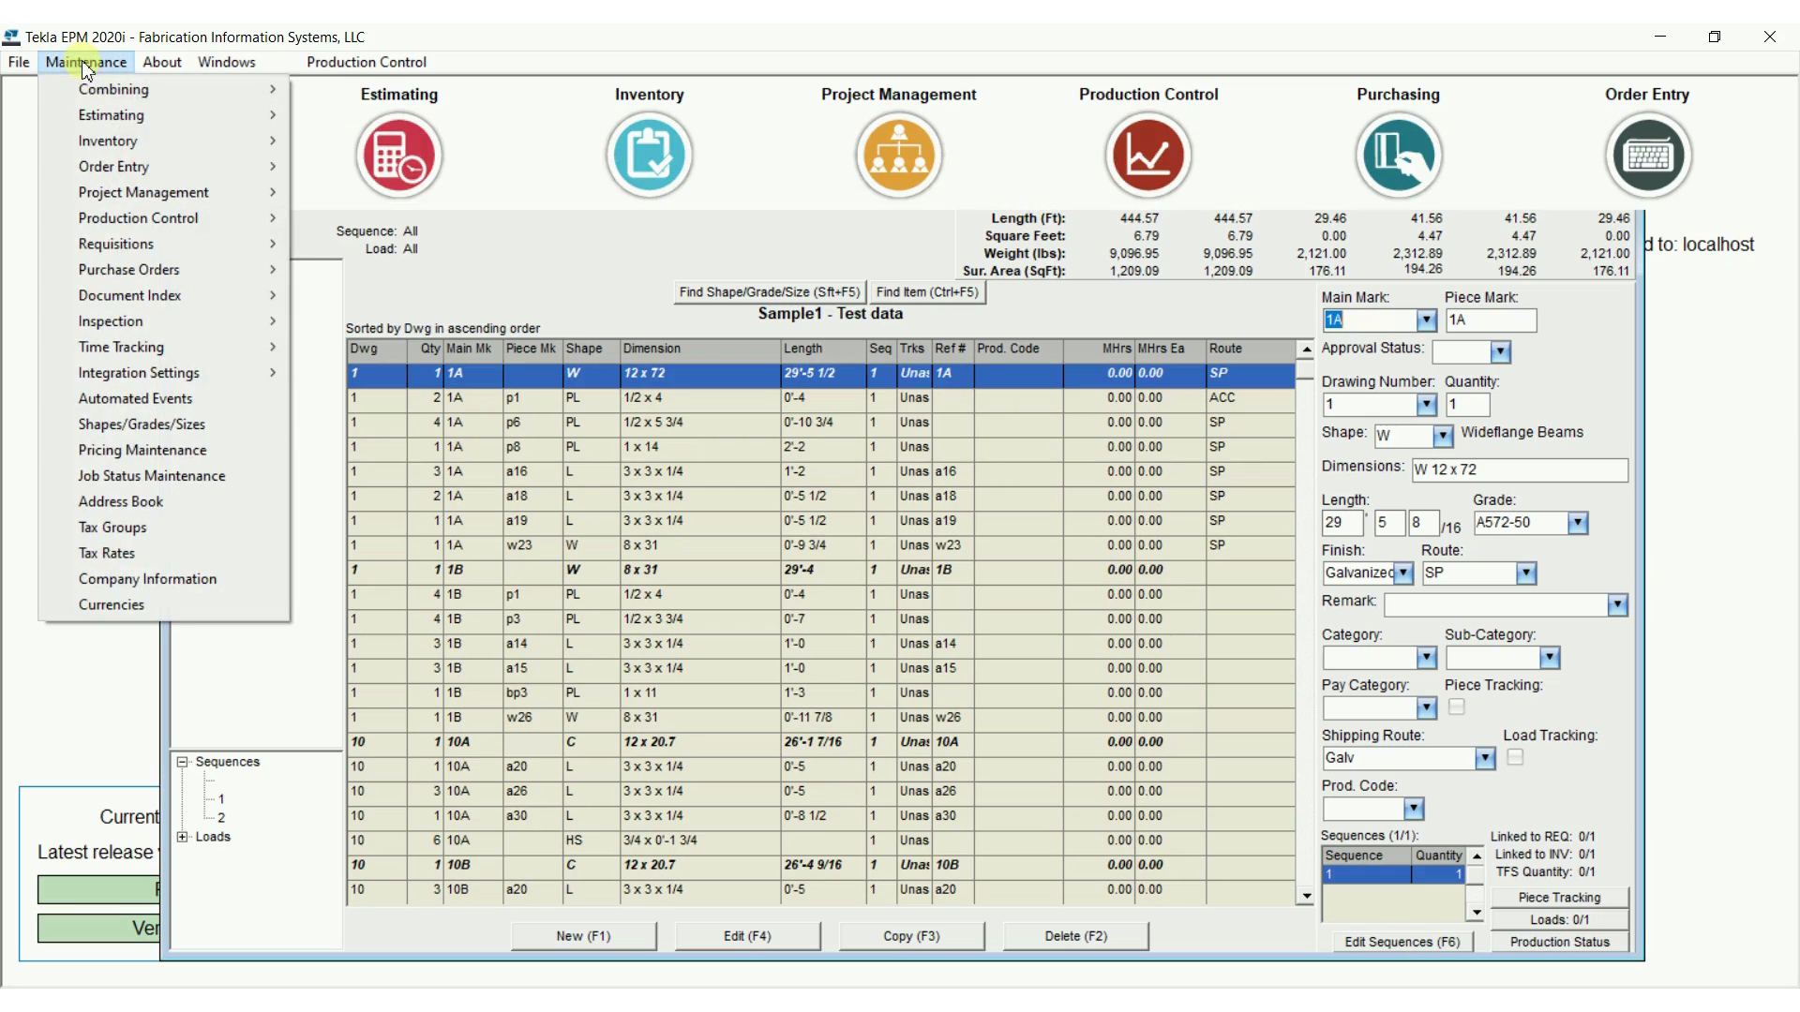
{"action": "left_click", "coordinate": [155, 424]}
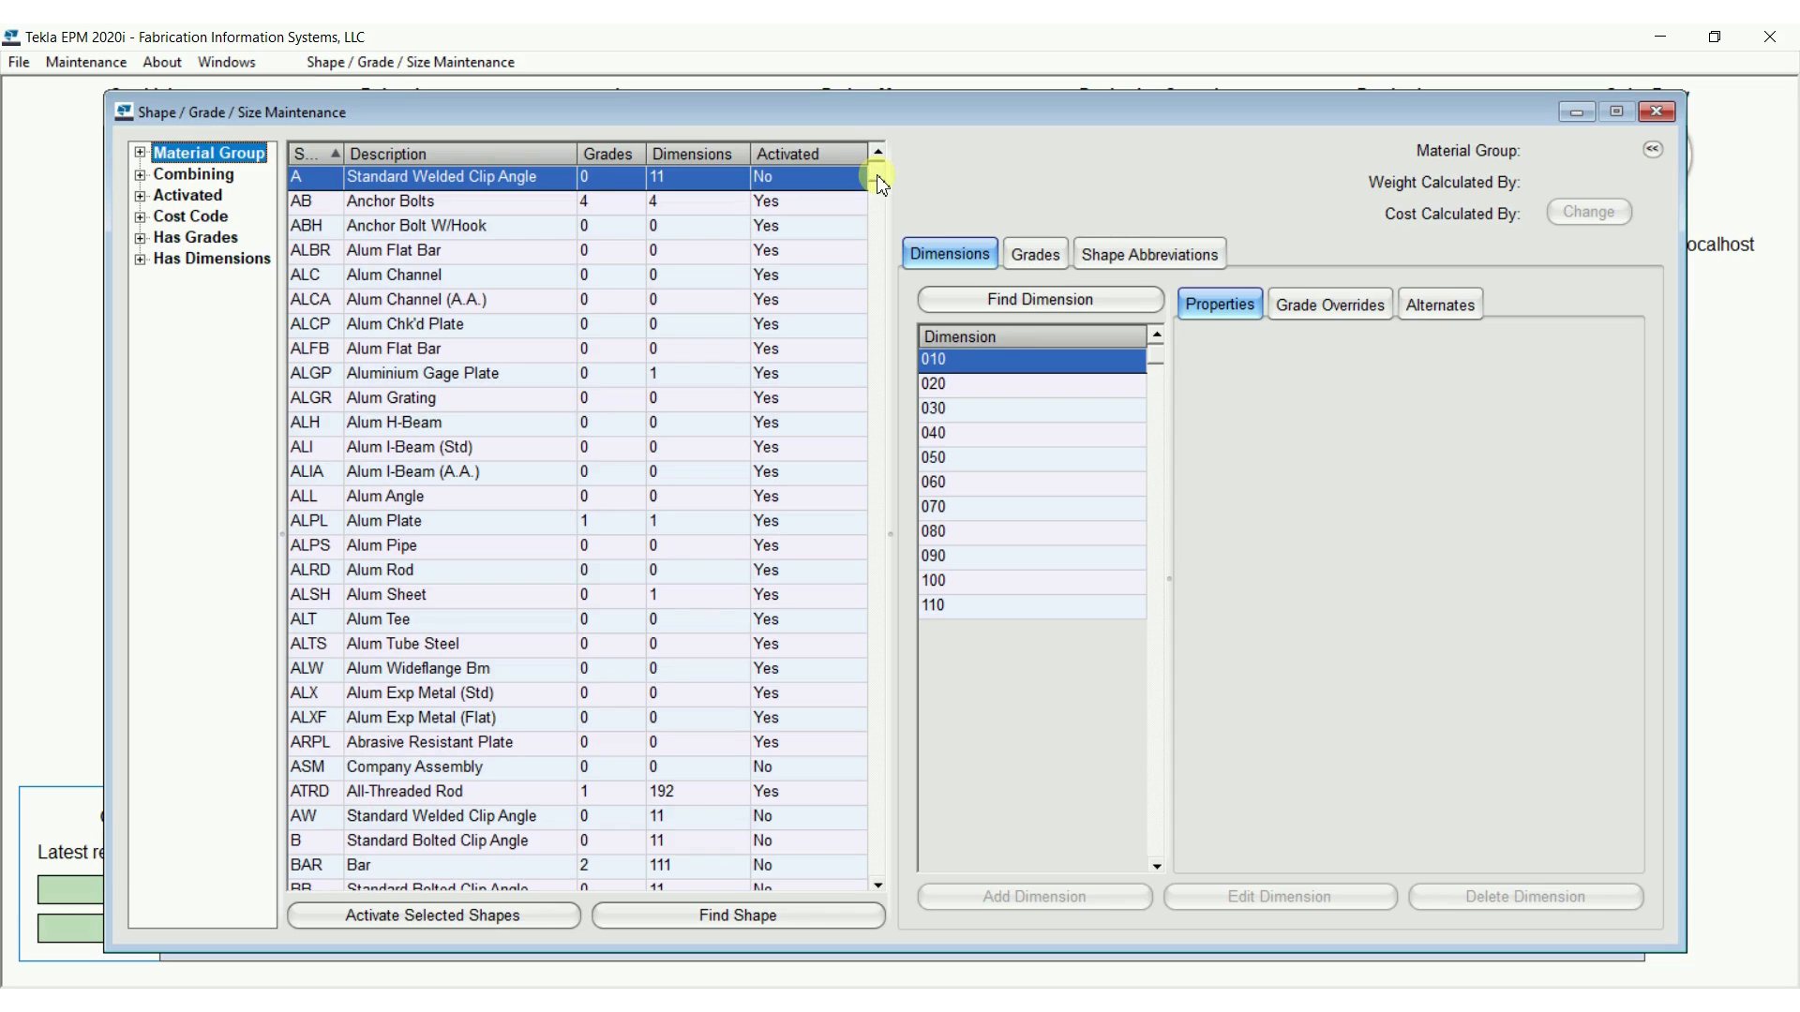
{"action": "left_click_drag", "start_coordinate": [878, 178], "coordinate": [884, 450]}
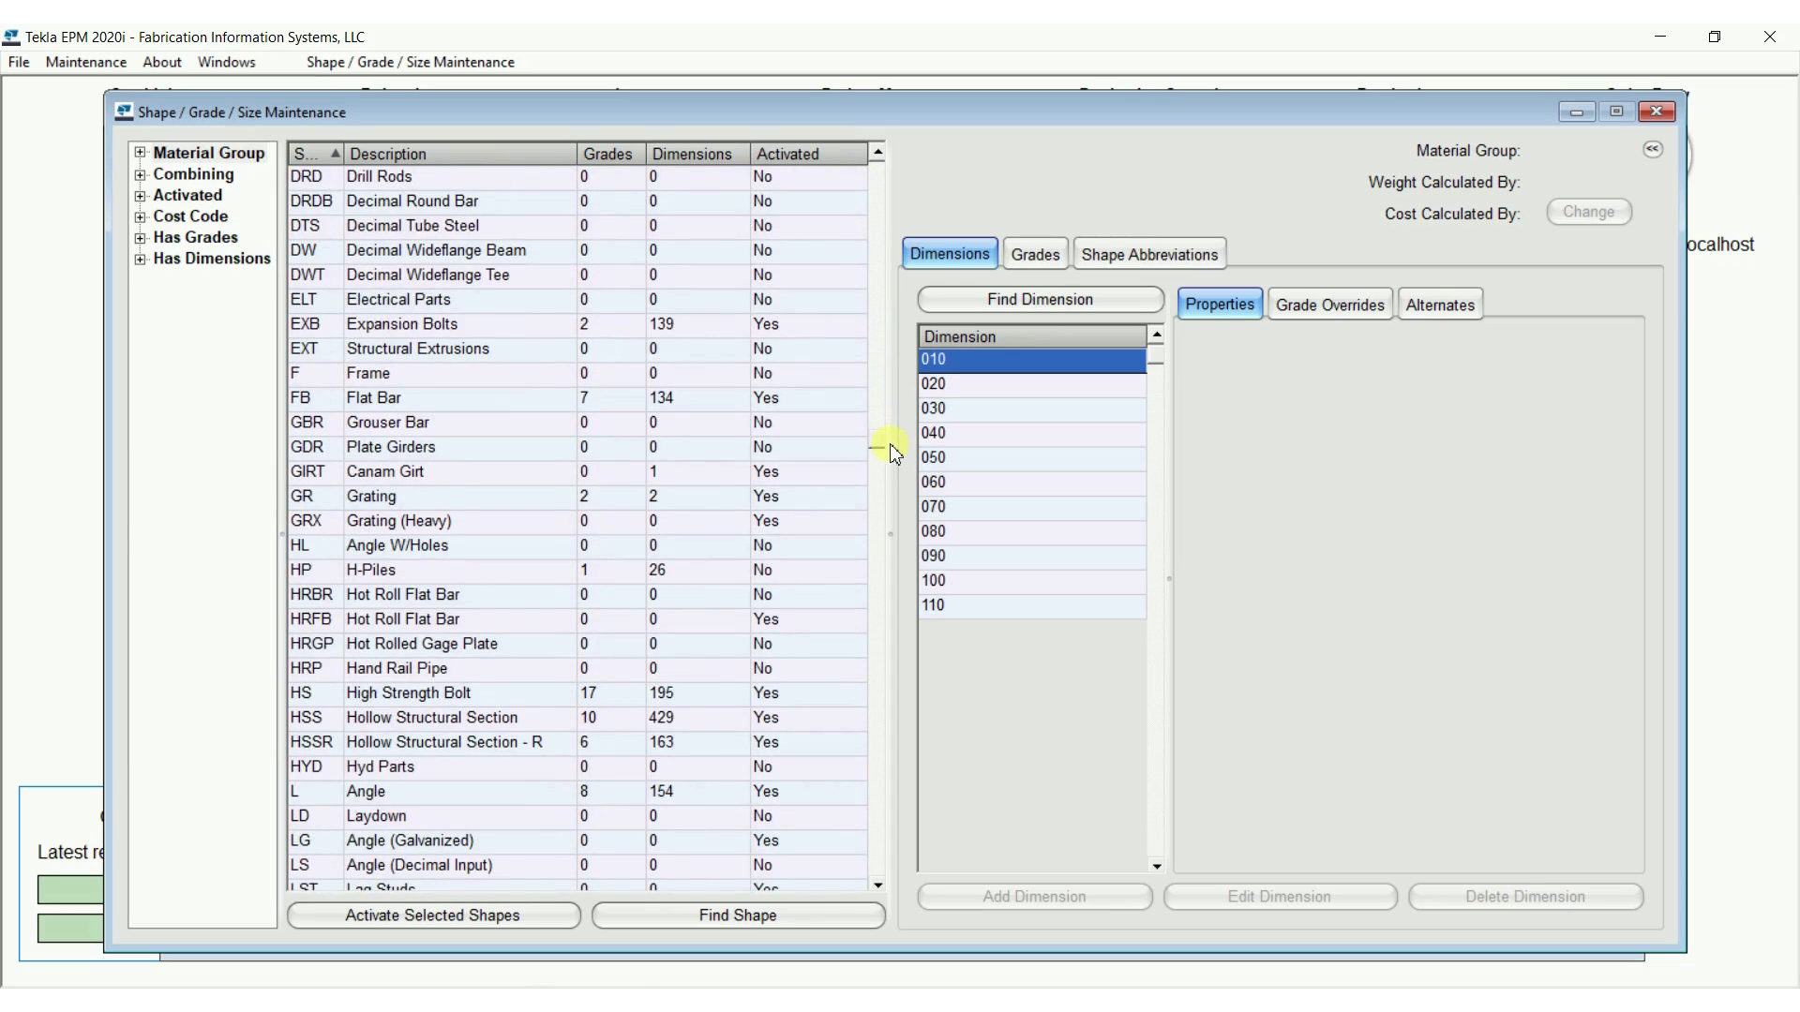
{"action": "left_click", "coordinate": [452, 718]}
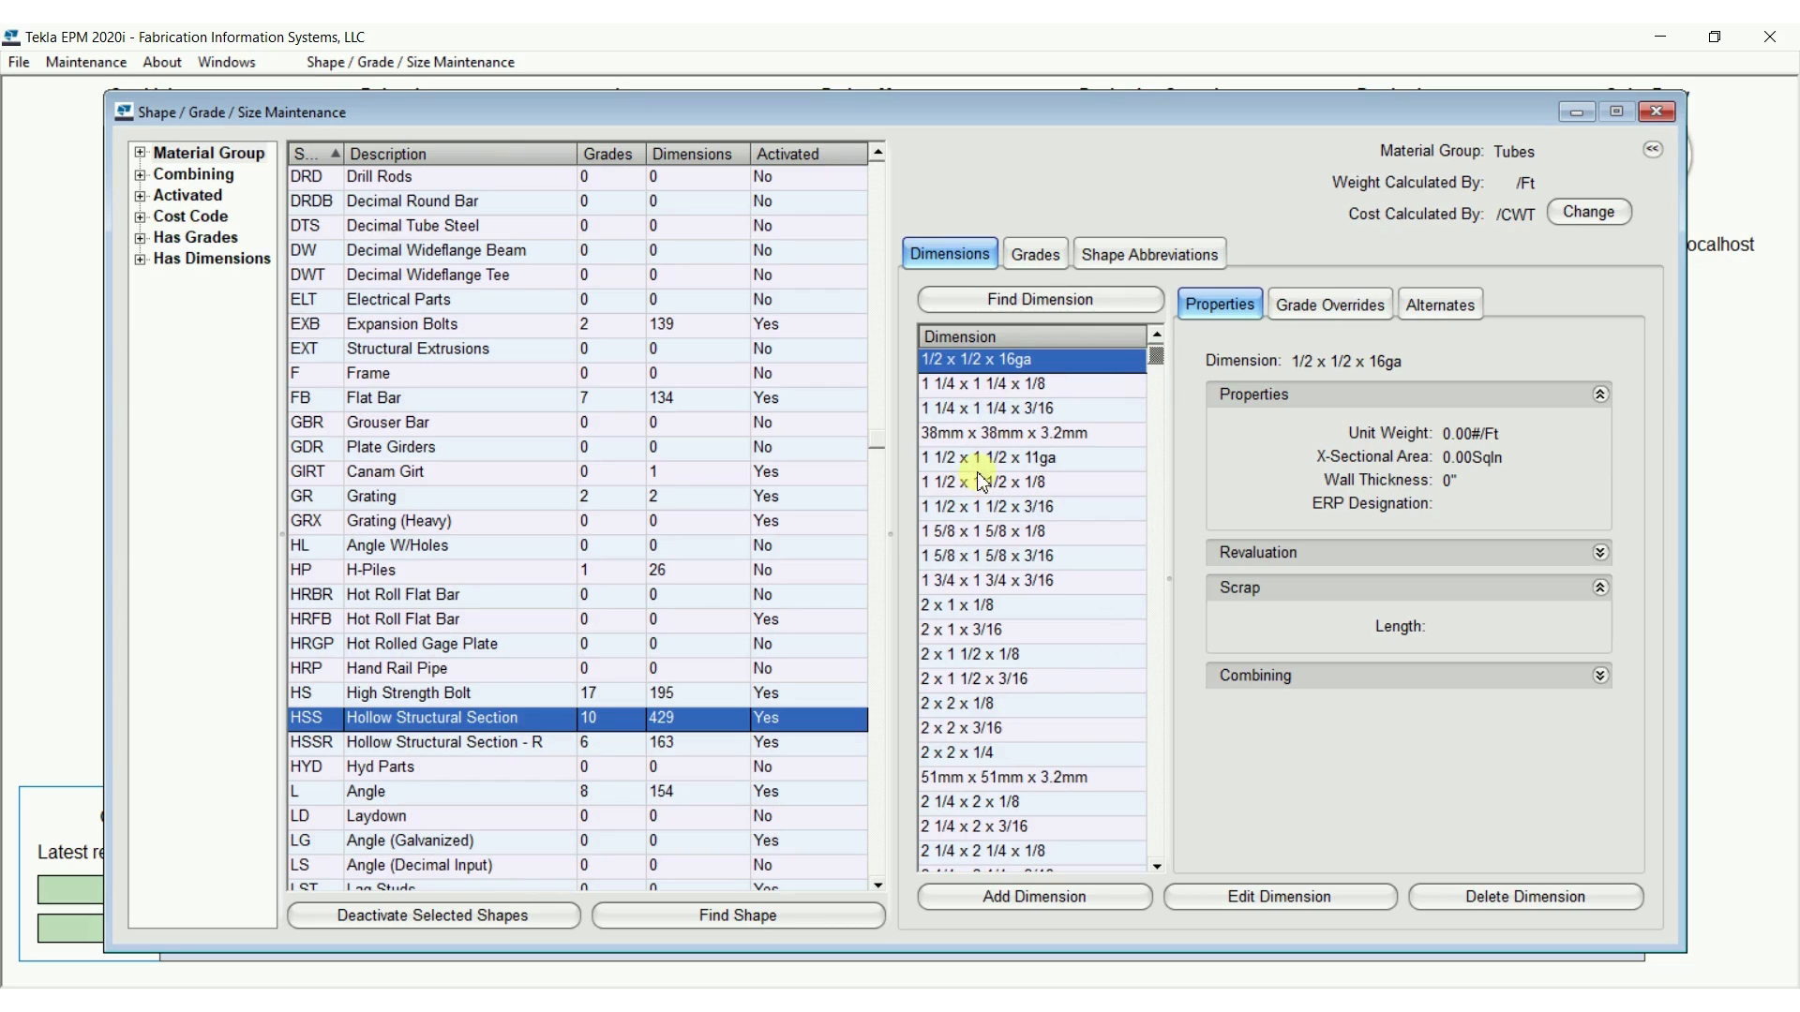
Examine the HSS sizes named in millimetres and inspect the full dimension record of 76mm x 76mm x 4.8mm
{"action": "left_click", "coordinate": [949, 434]}
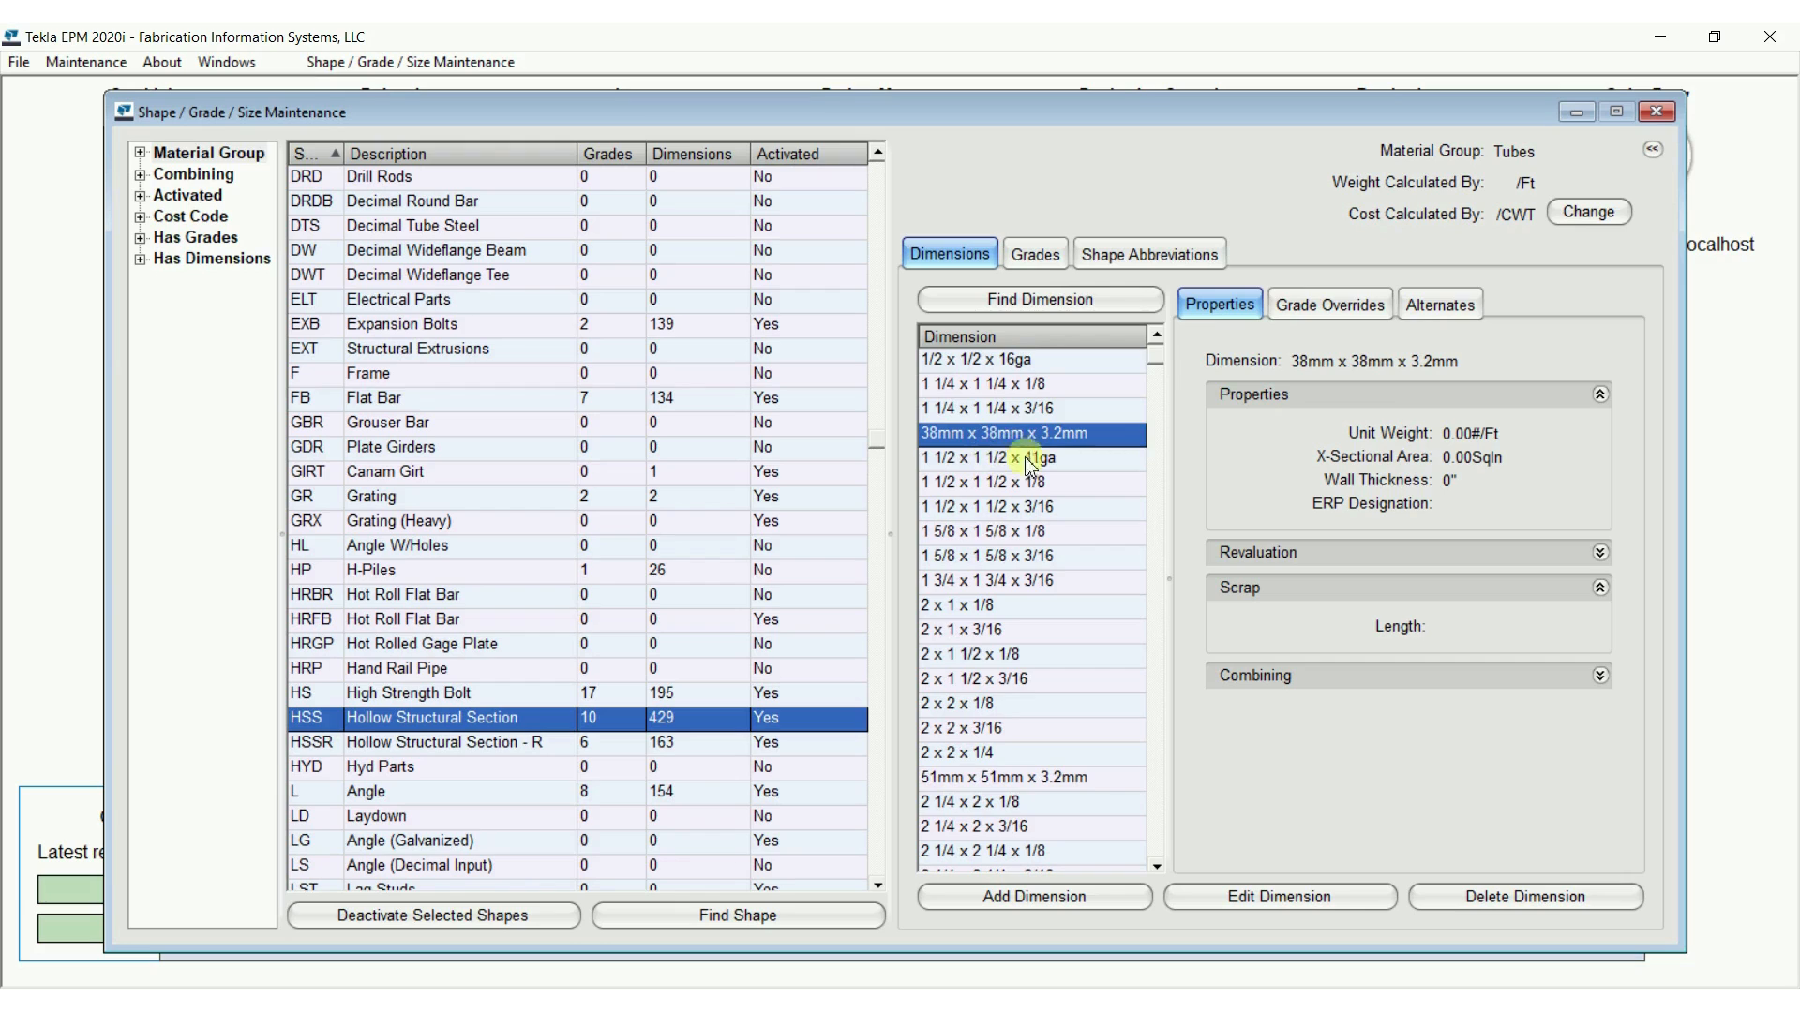
{"action": "left_click", "coordinate": [982, 779]}
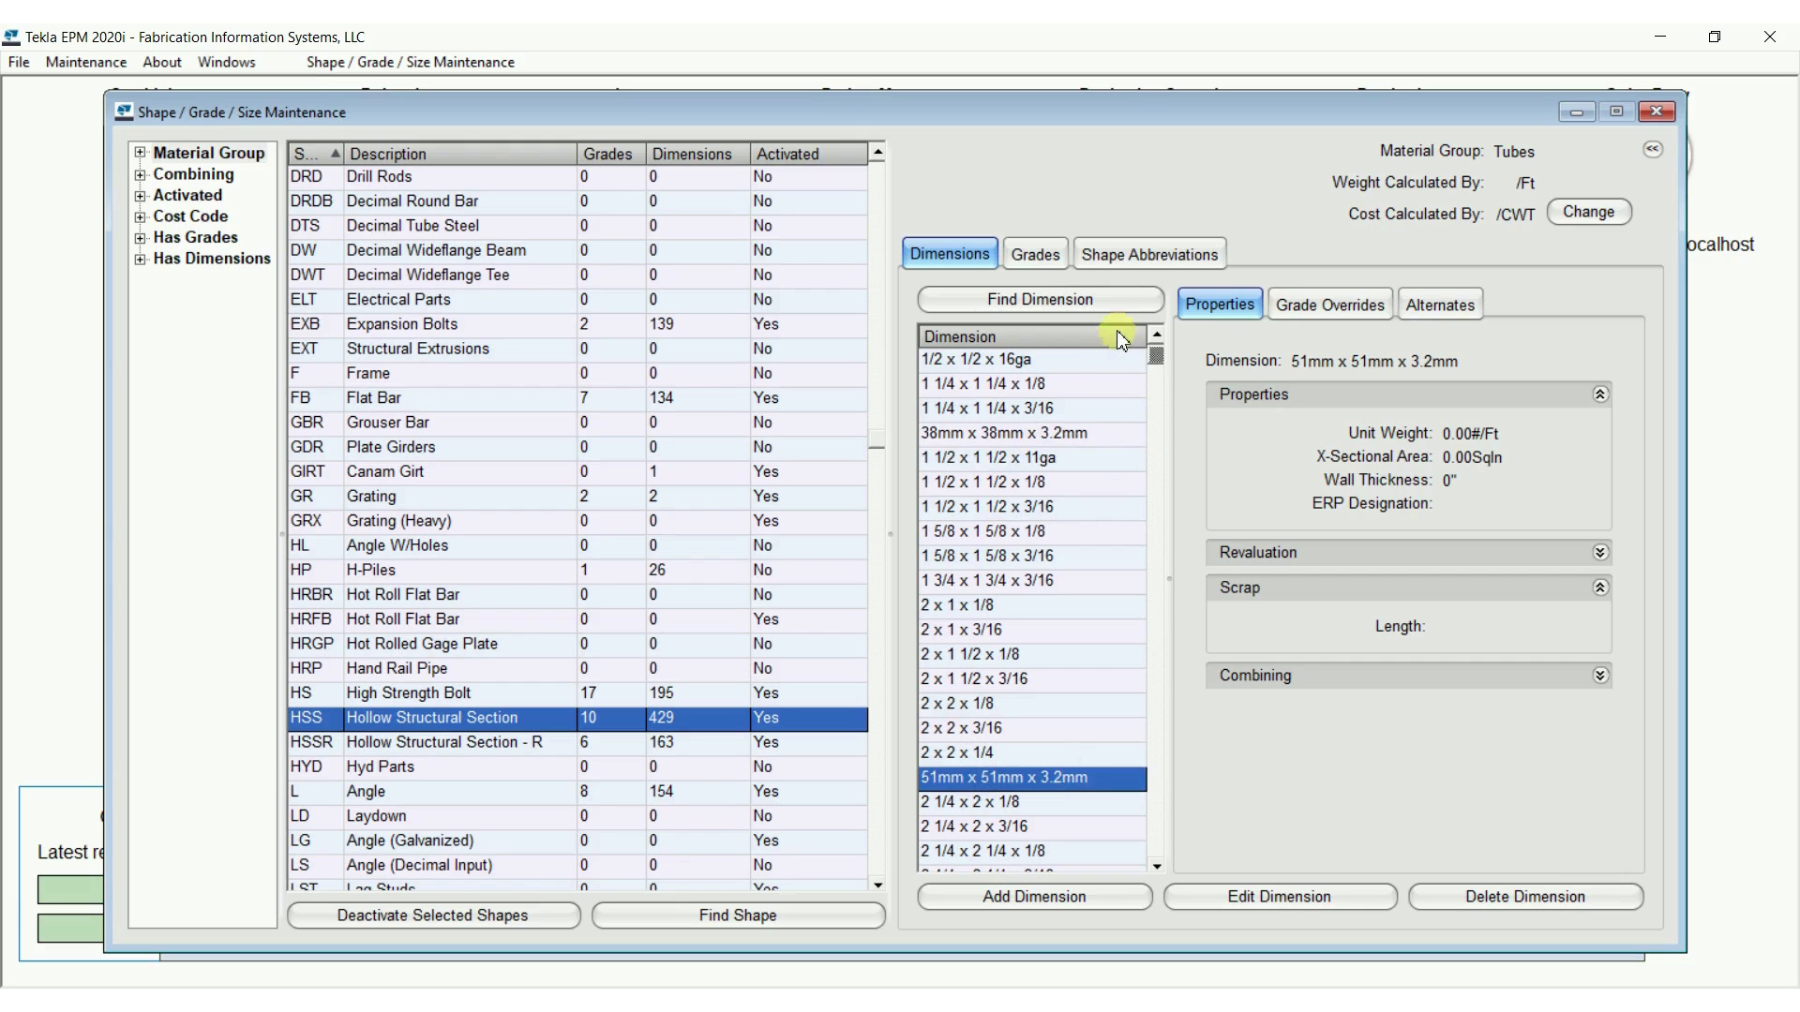
{"action": "left_click_drag", "start_coordinate": [1156, 355], "coordinate": [1158, 401]}
{"action": "left_click", "coordinate": [1057, 456]}
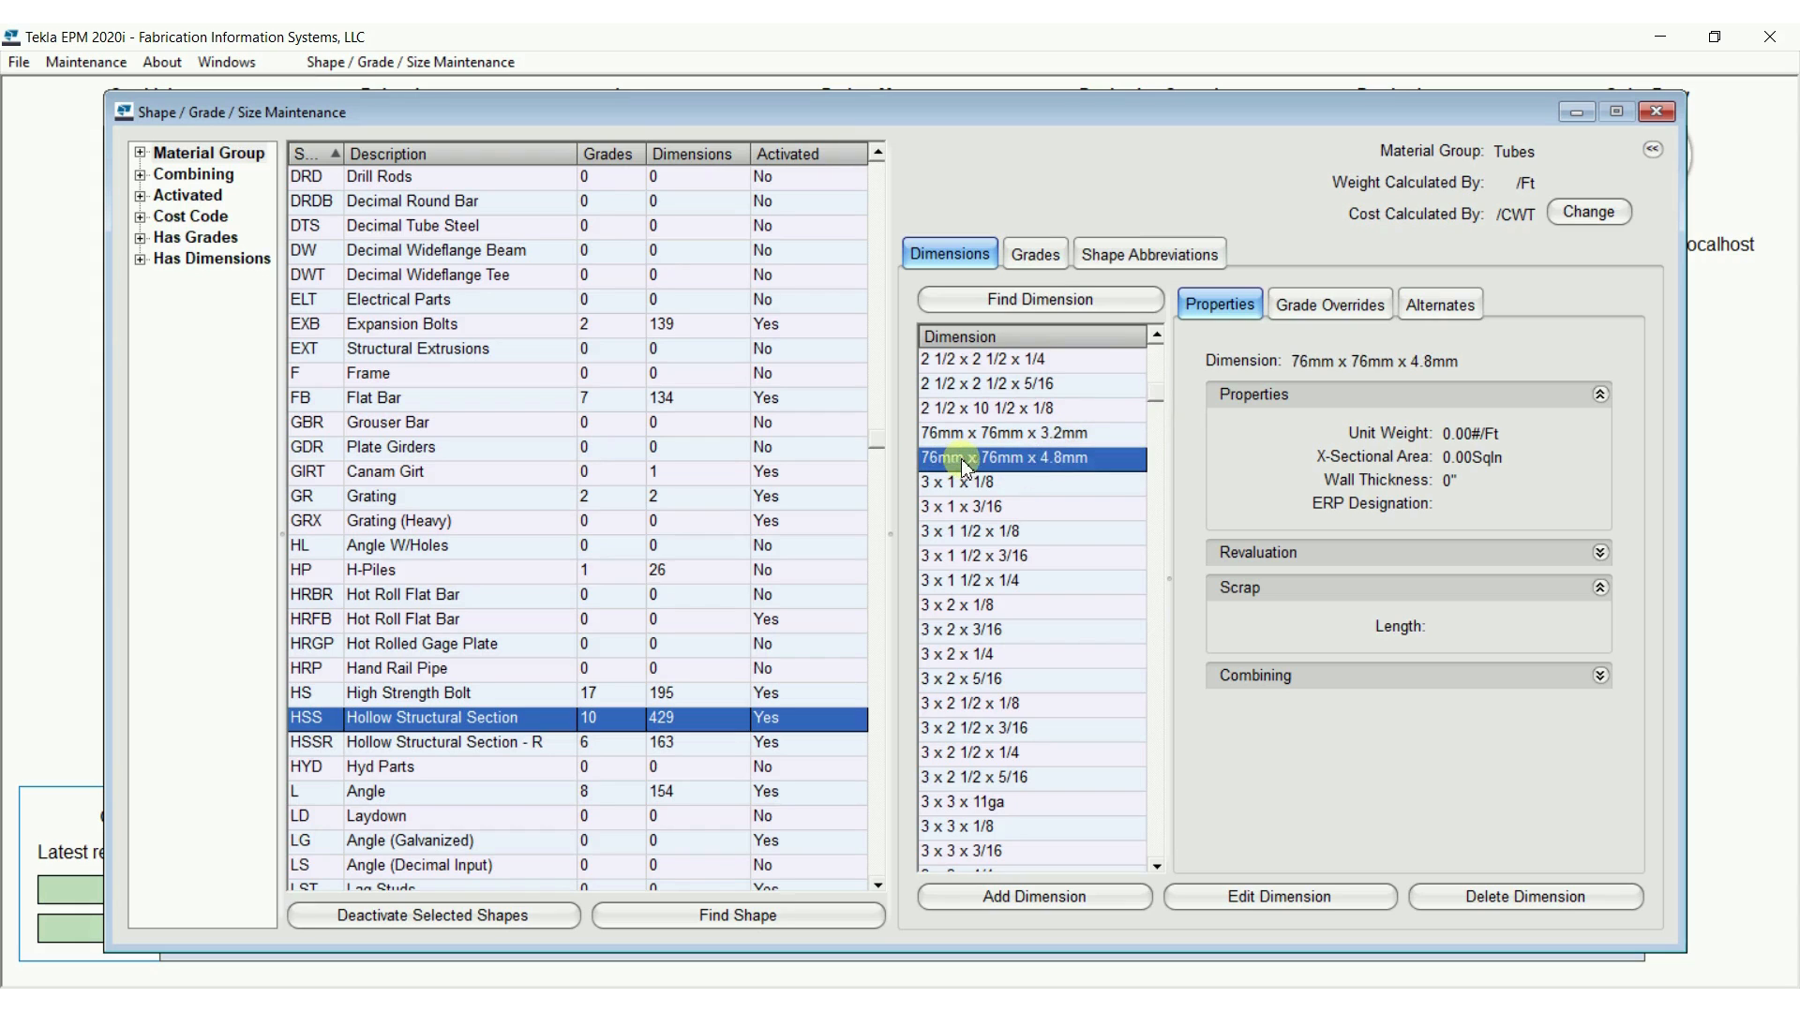
{"action": "left_click", "coordinate": [1245, 895]}
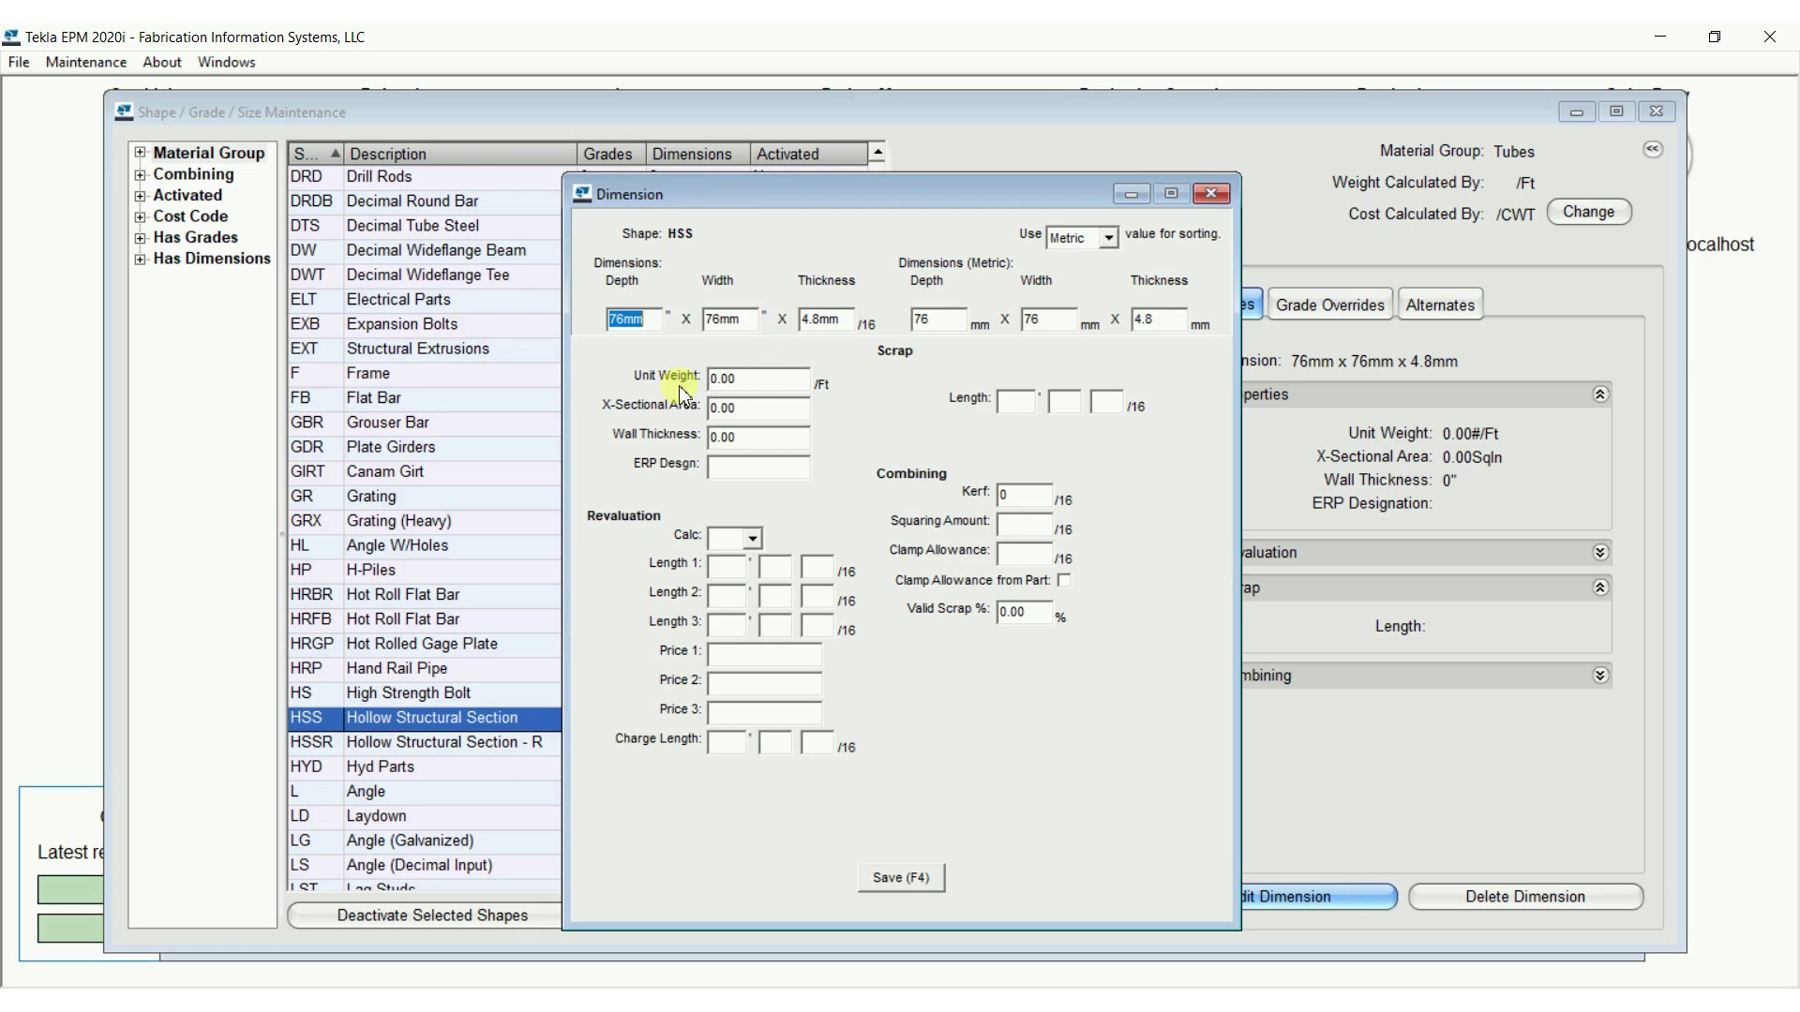
{"action": "left_click", "coordinate": [1208, 195]}
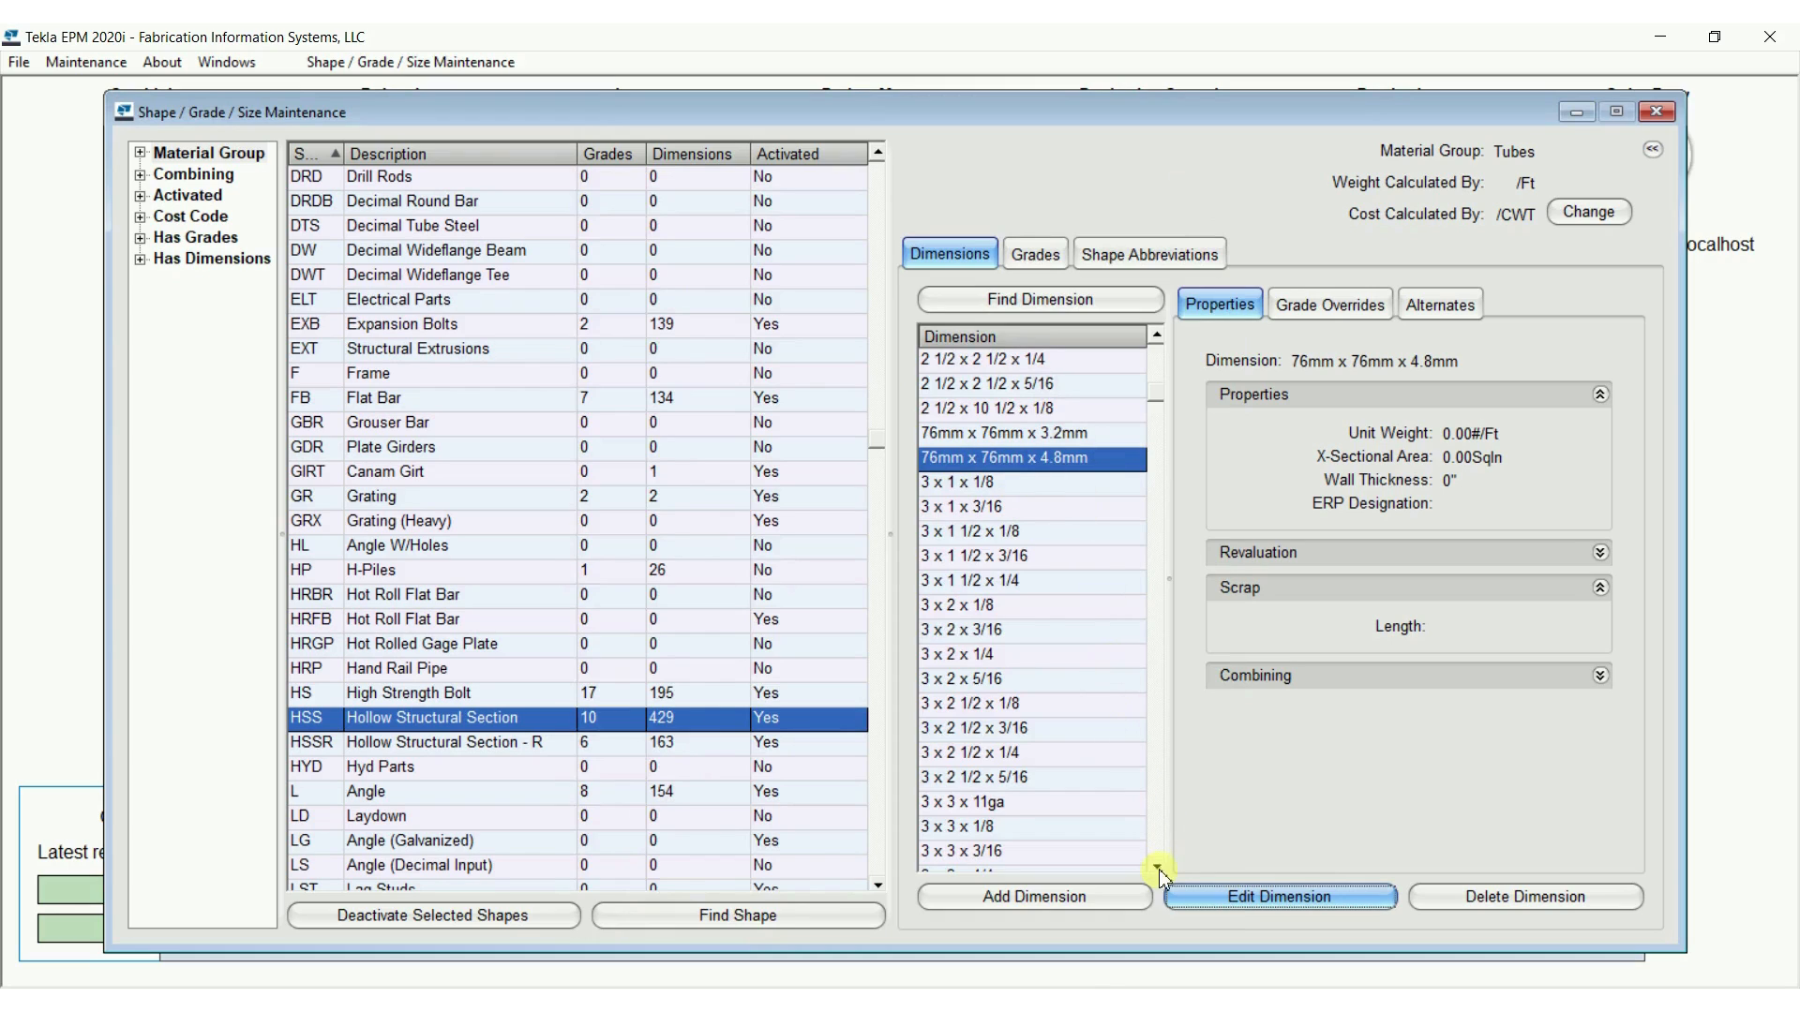
Set the metric depth and width of the HSS 3 x 3 x 3/16 size to 76 mm and save it
{"action": "left_click", "coordinate": [1029, 855]}
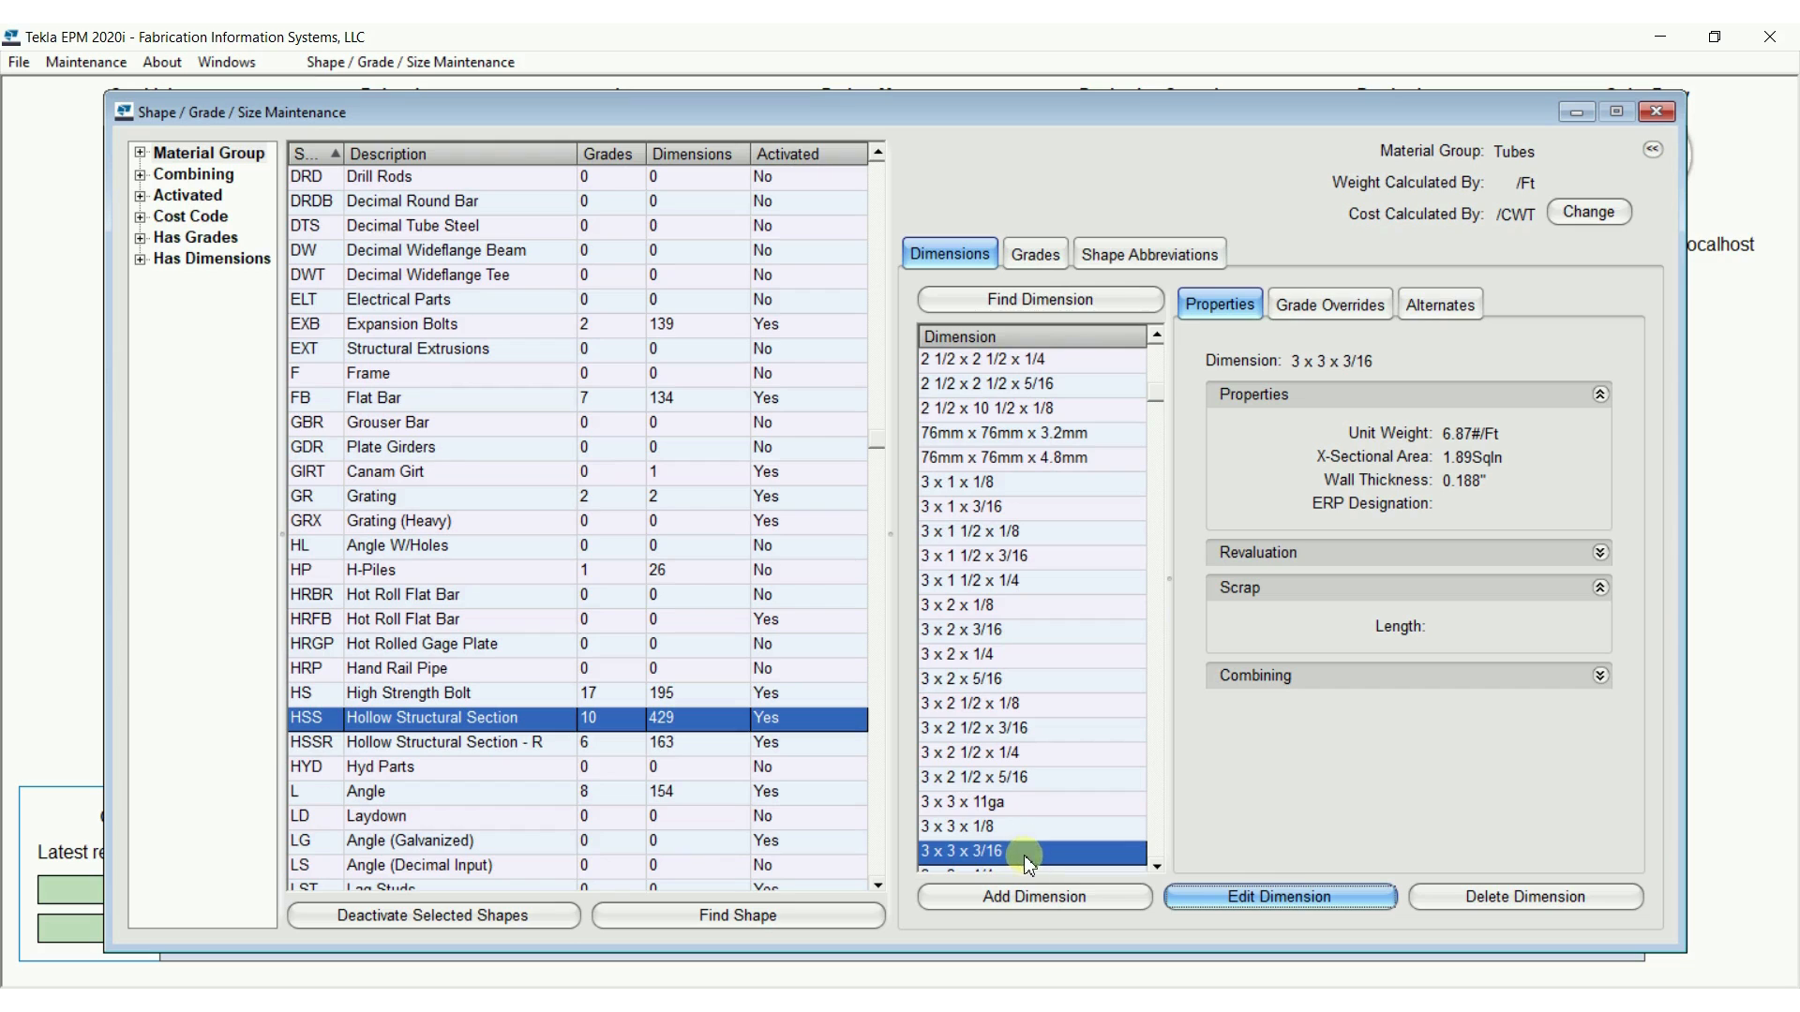
{"action": "left_click", "coordinate": [1226, 902]}
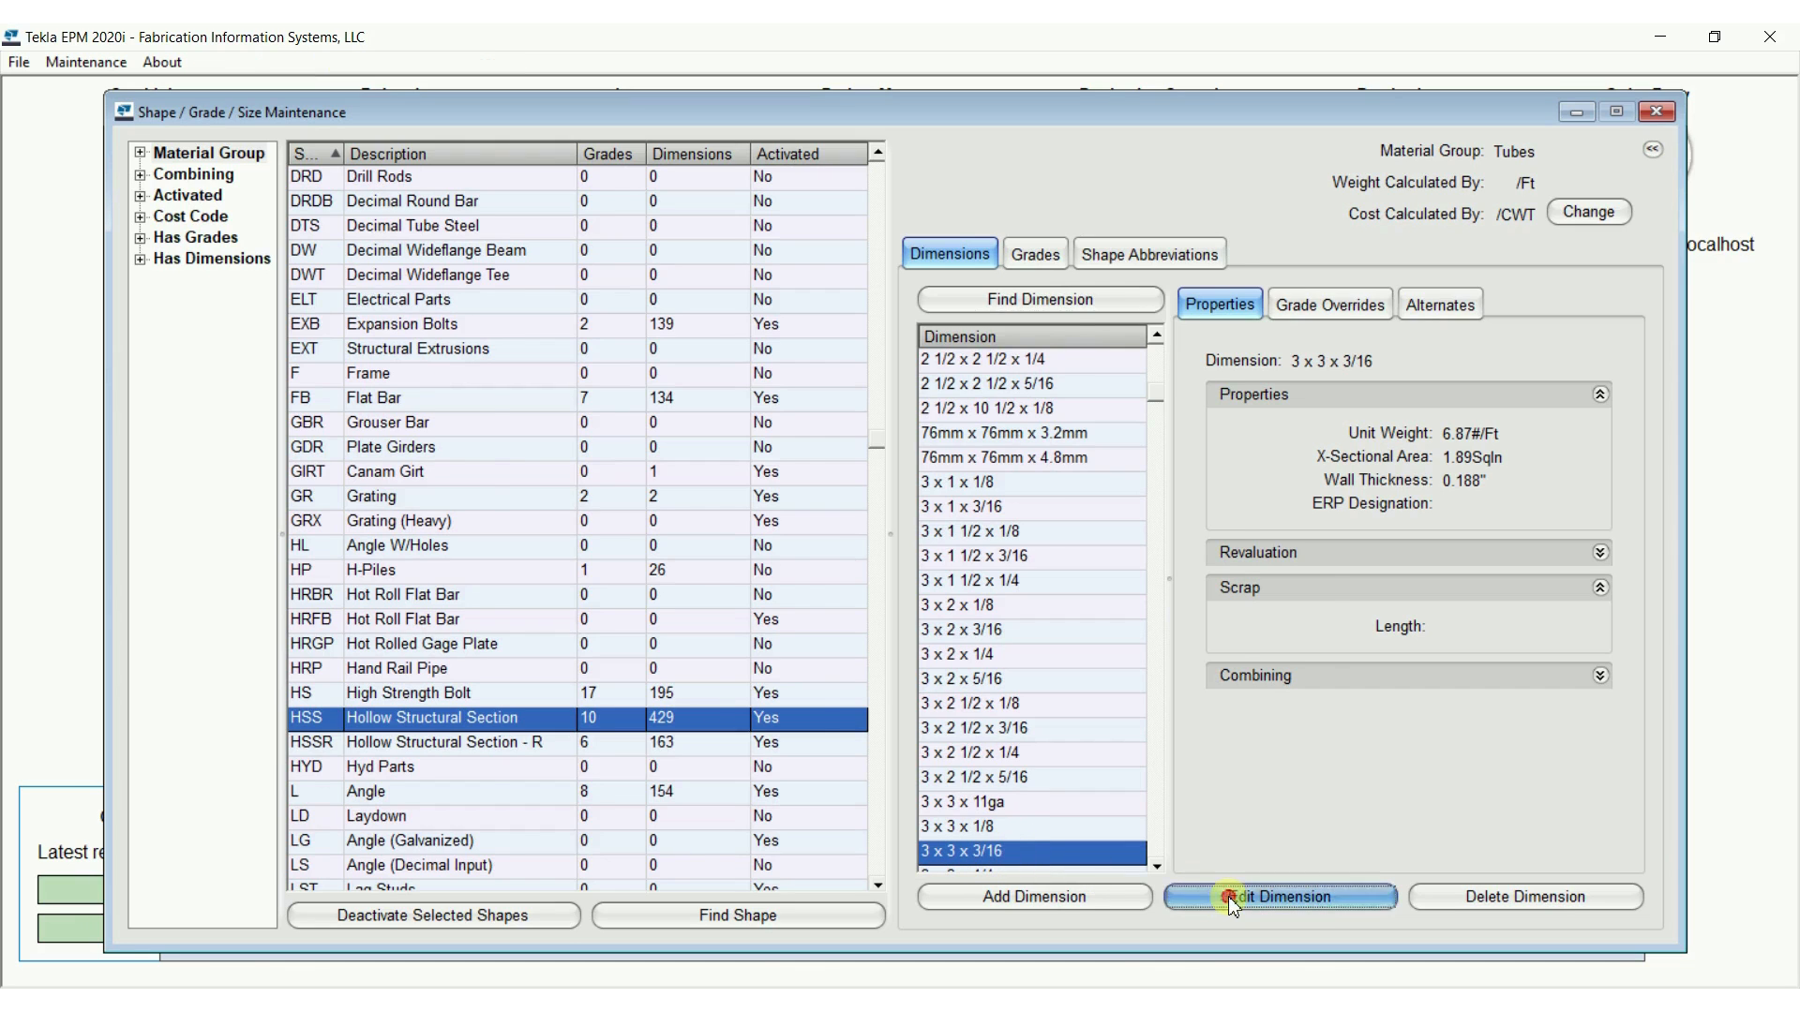
{"action": "left_click_drag", "start_coordinate": [916, 189], "coordinate": [444, 147]}
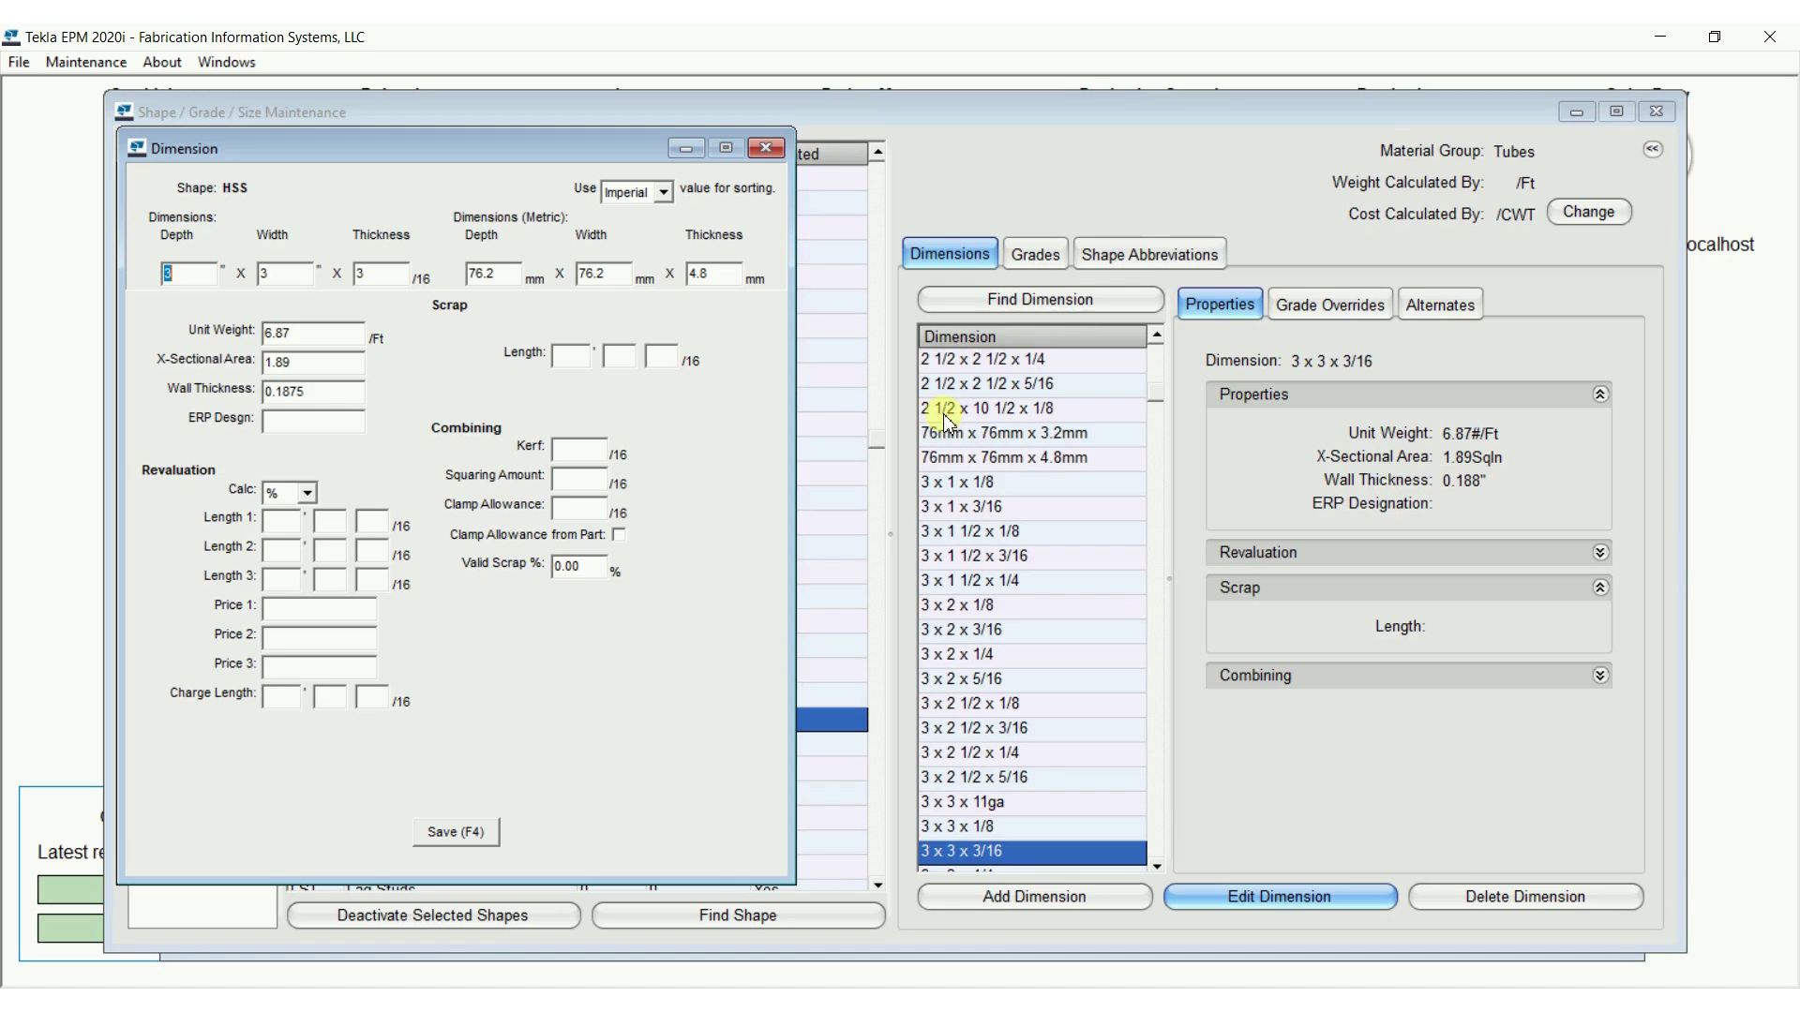
{"action": "left_click_drag", "start_coordinate": [508, 269], "coordinate": [455, 273]}
{"action": "type", "text": "7"}
{"action": "left_click", "coordinate": [475, 833]}
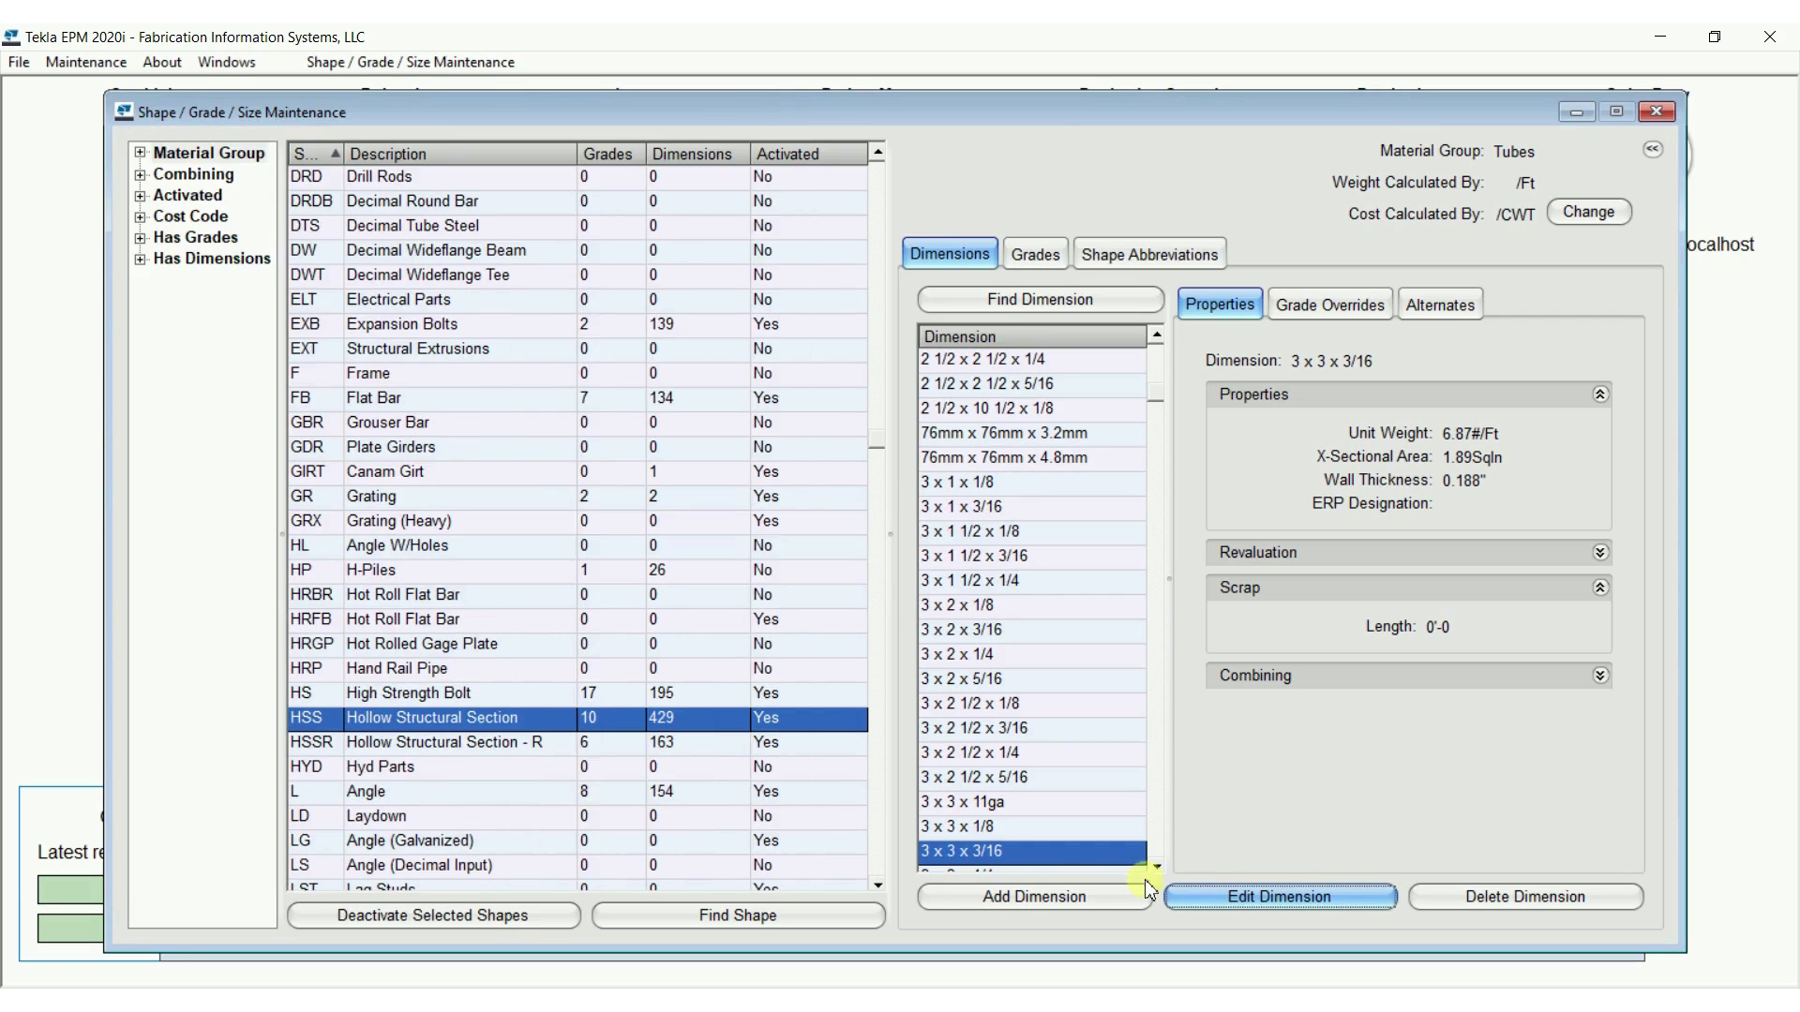
Reopen the HSS 3 x 3 x 3/16 size to check its saved imperial and metric dimensions
{"action": "left_click", "coordinate": [1257, 896]}
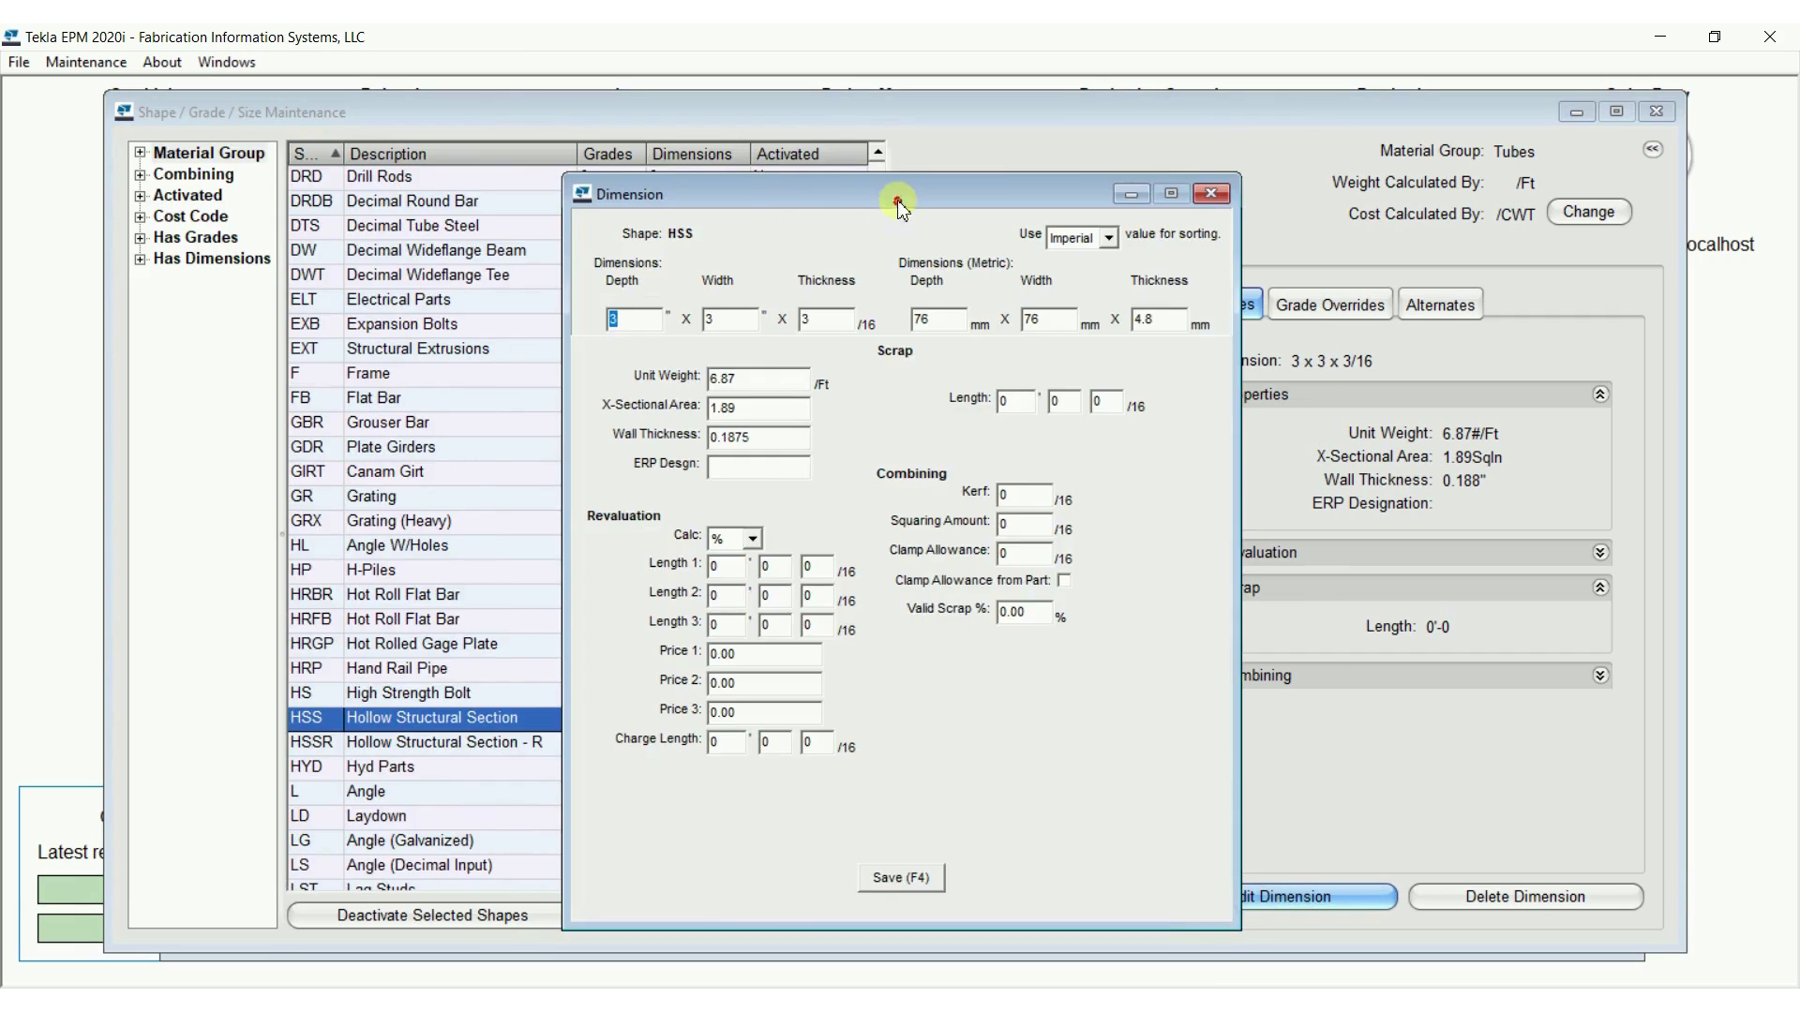
{"action": "left_click_drag", "start_coordinate": [892, 198], "coordinate": [514, 146]}
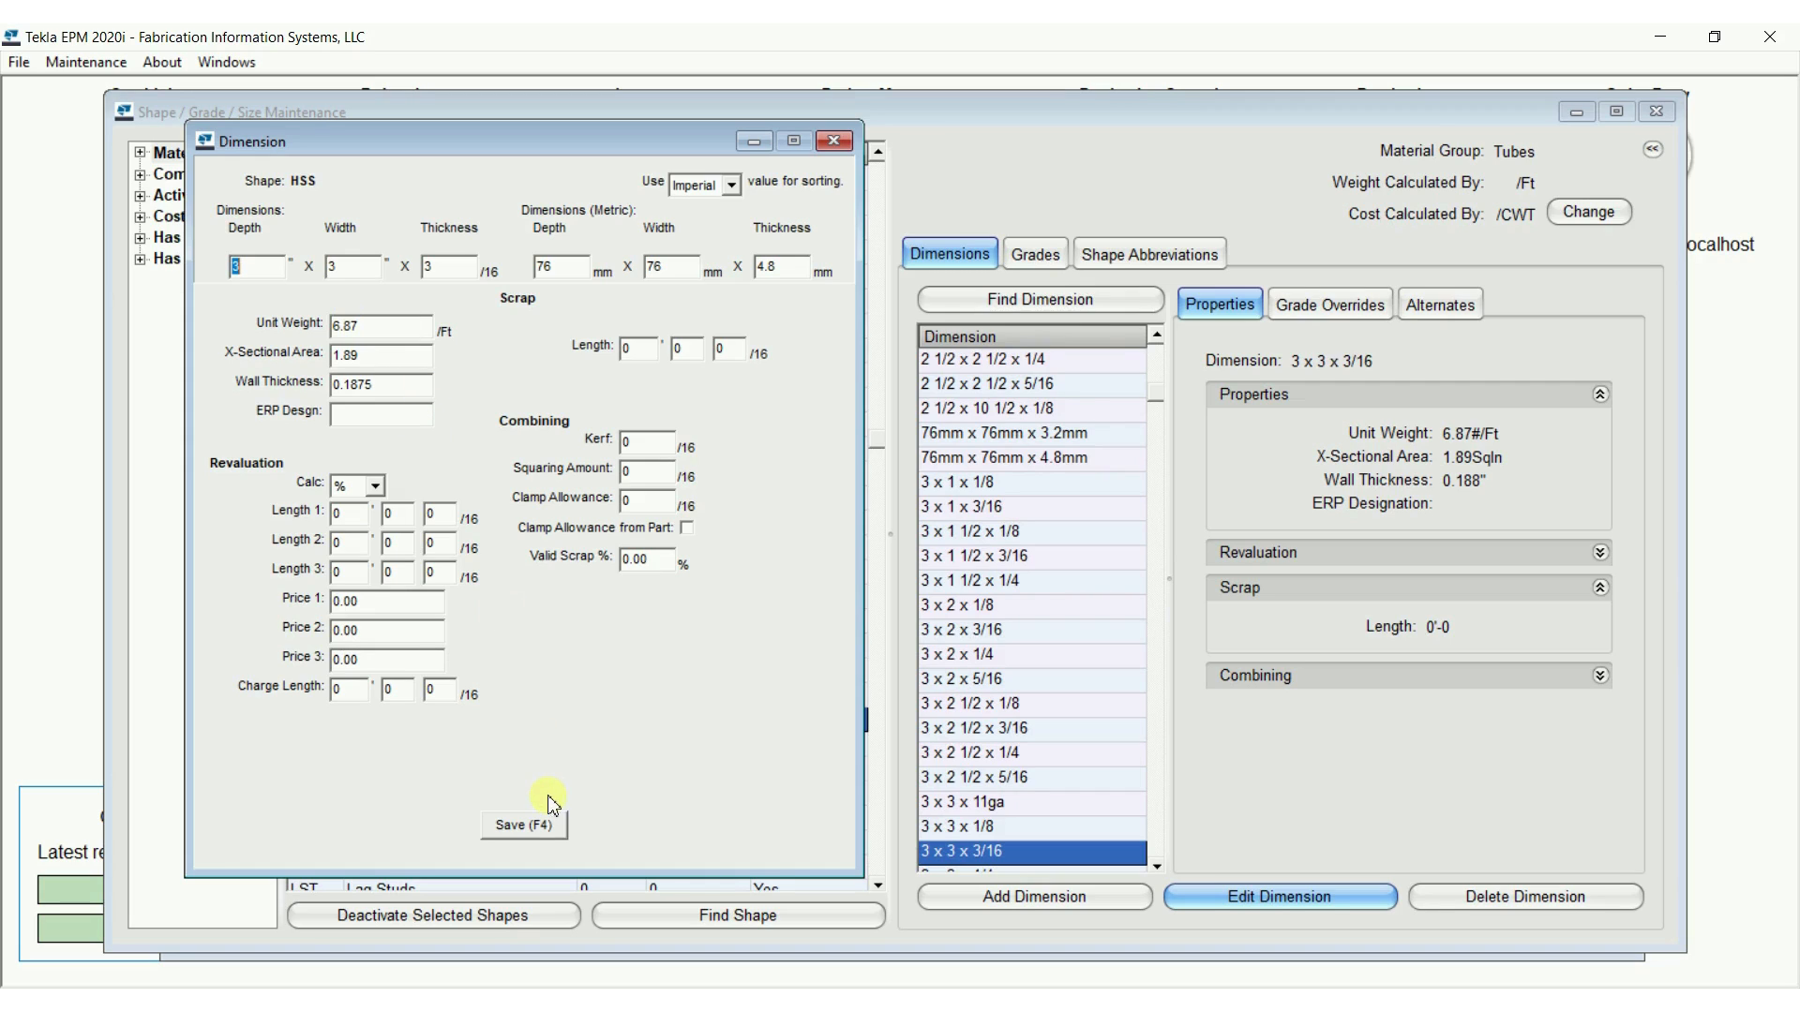
{"action": "left_click", "coordinate": [528, 825]}
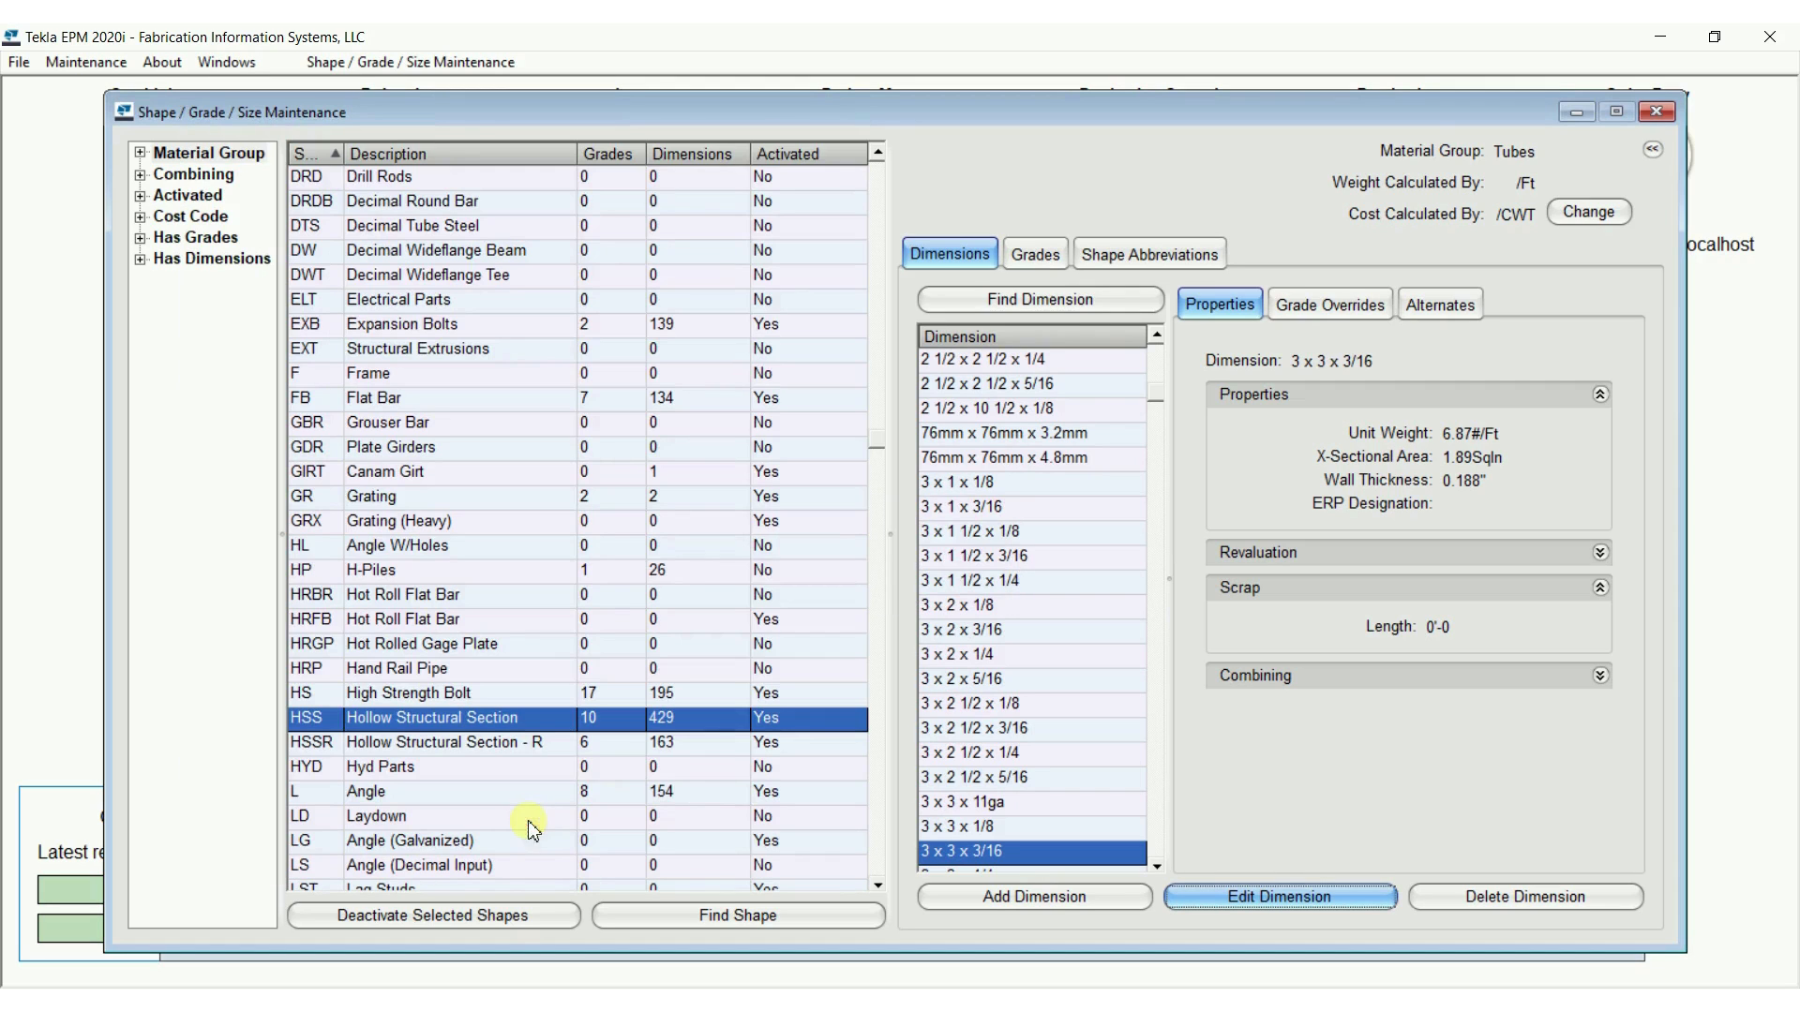
Delete the HSS size 76mm x 76mm x 4.8mm, review where it is used and choose to force the deletion
{"action": "left_click", "coordinate": [1018, 459]}
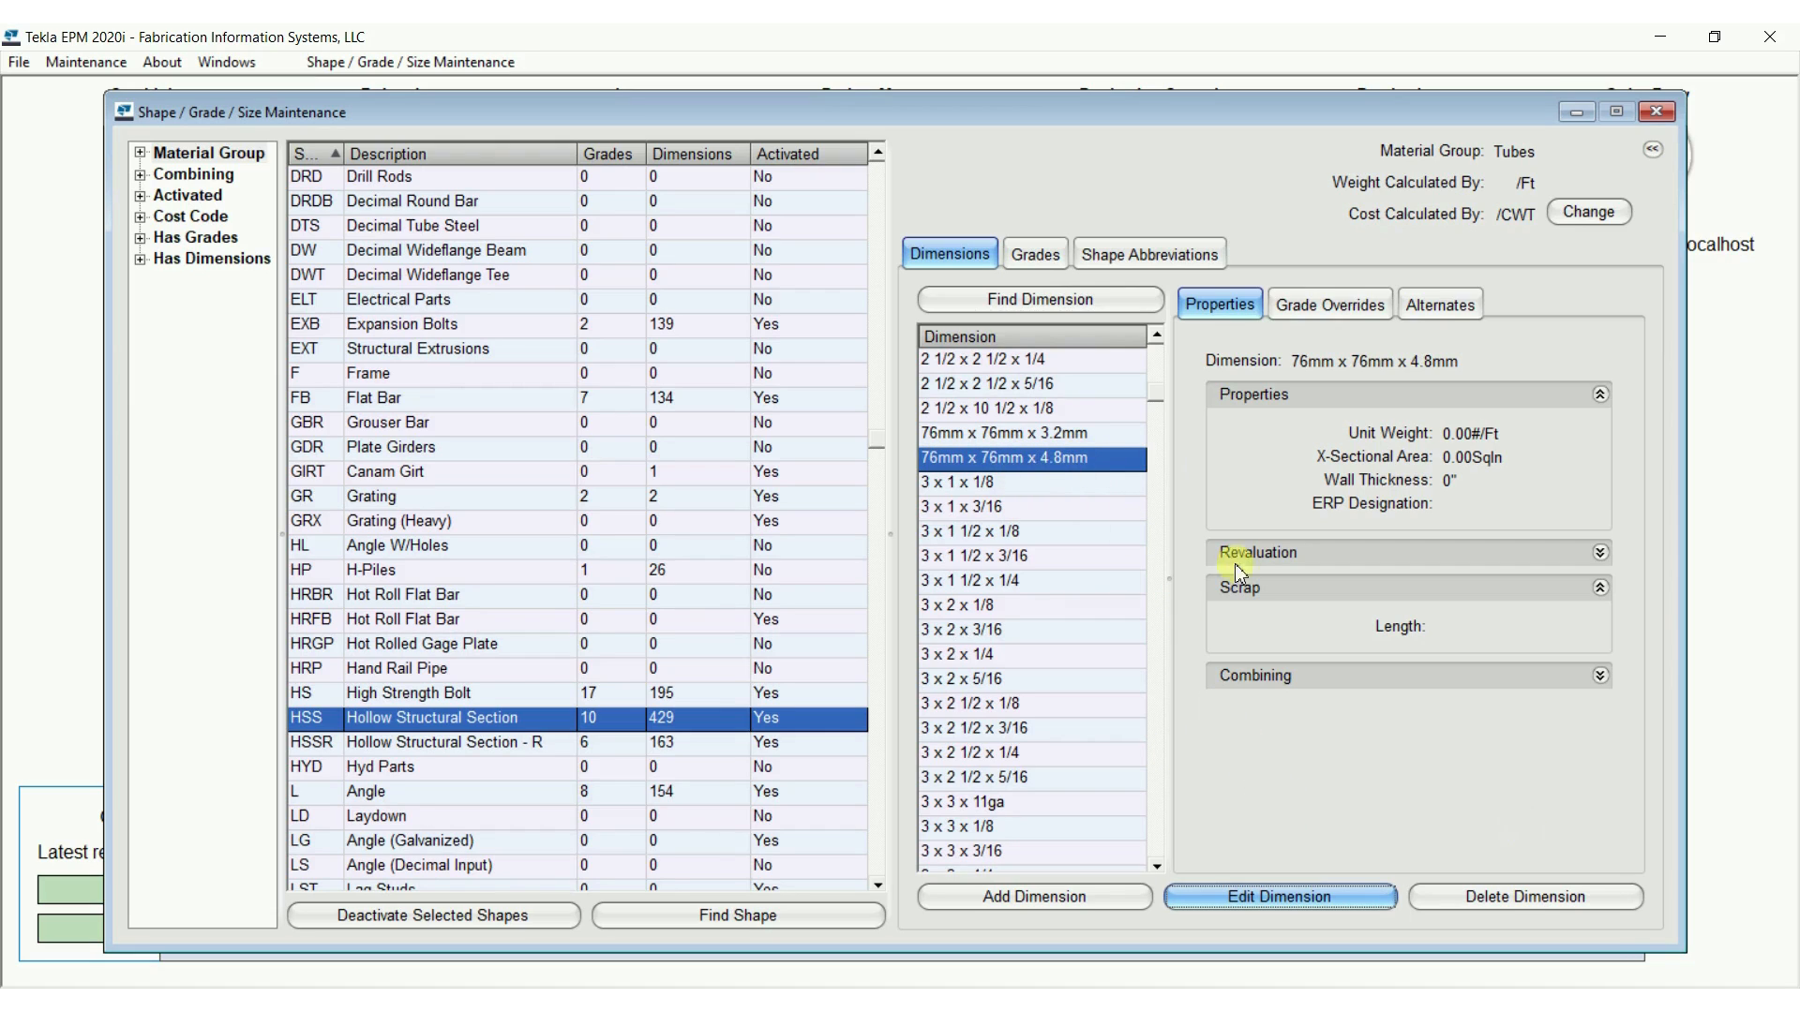
{"action": "left_click", "coordinate": [1551, 902]}
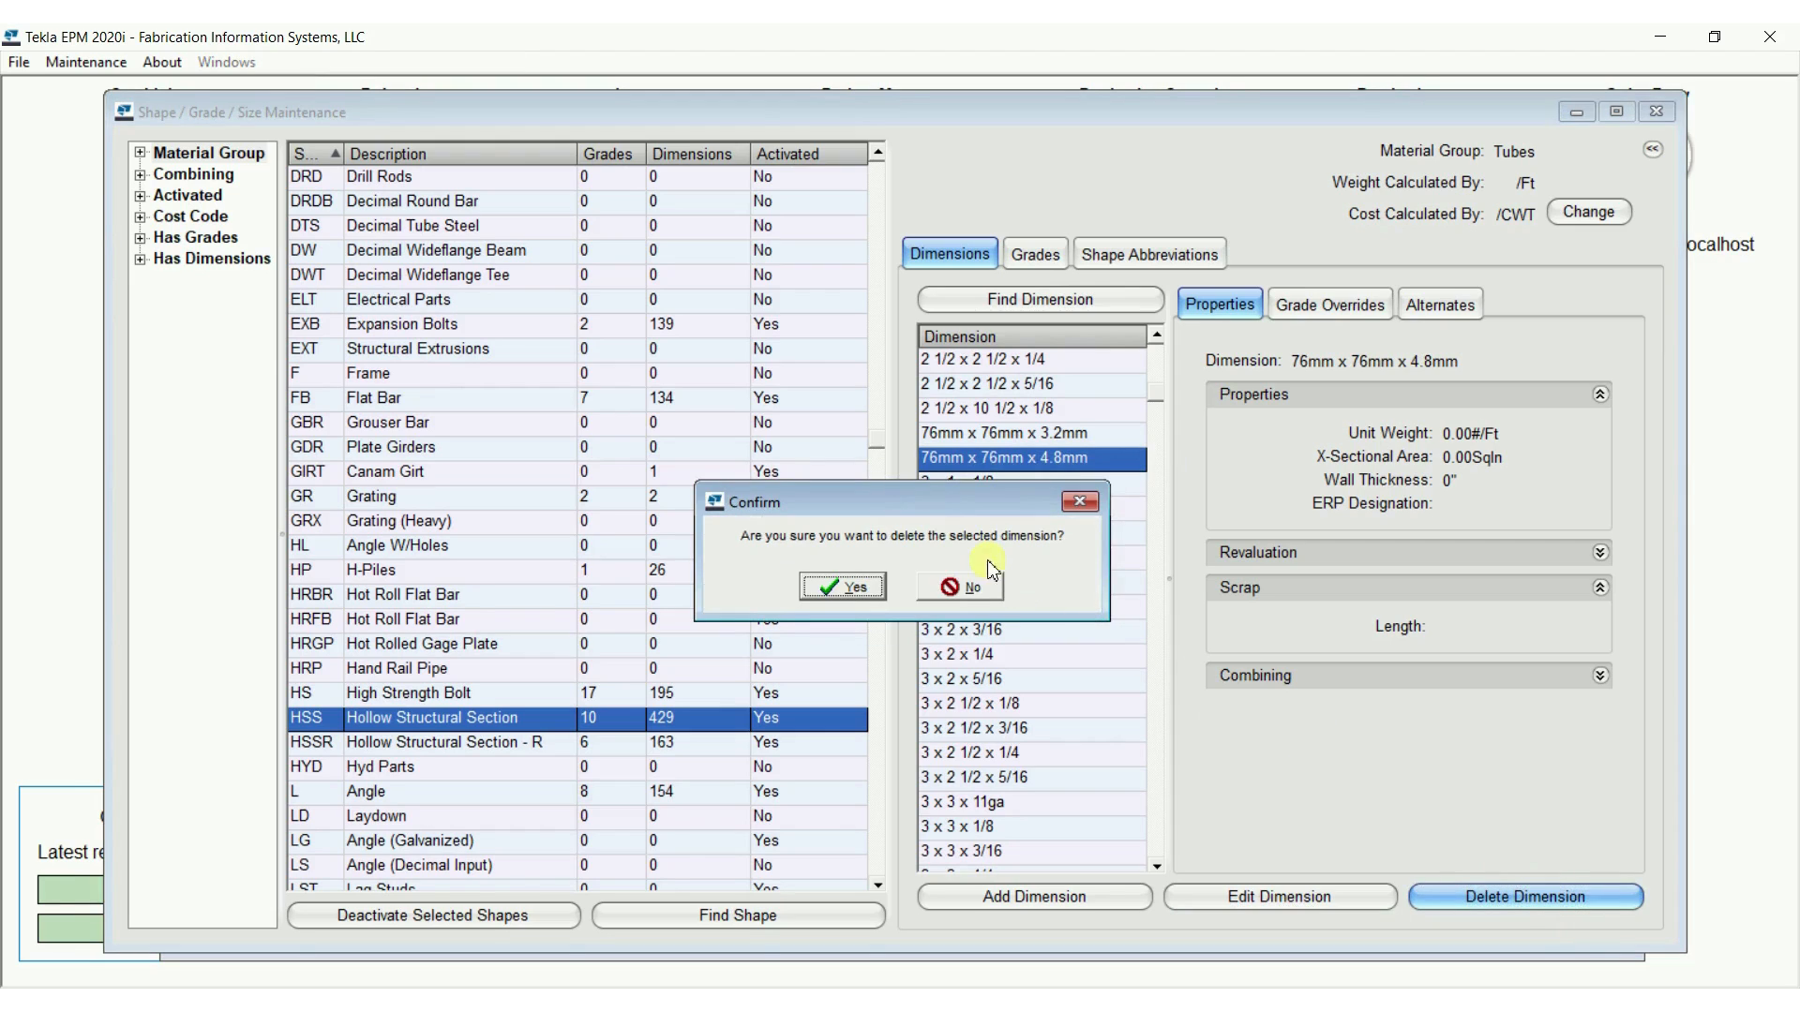
{"action": "left_click", "coordinate": [848, 593]}
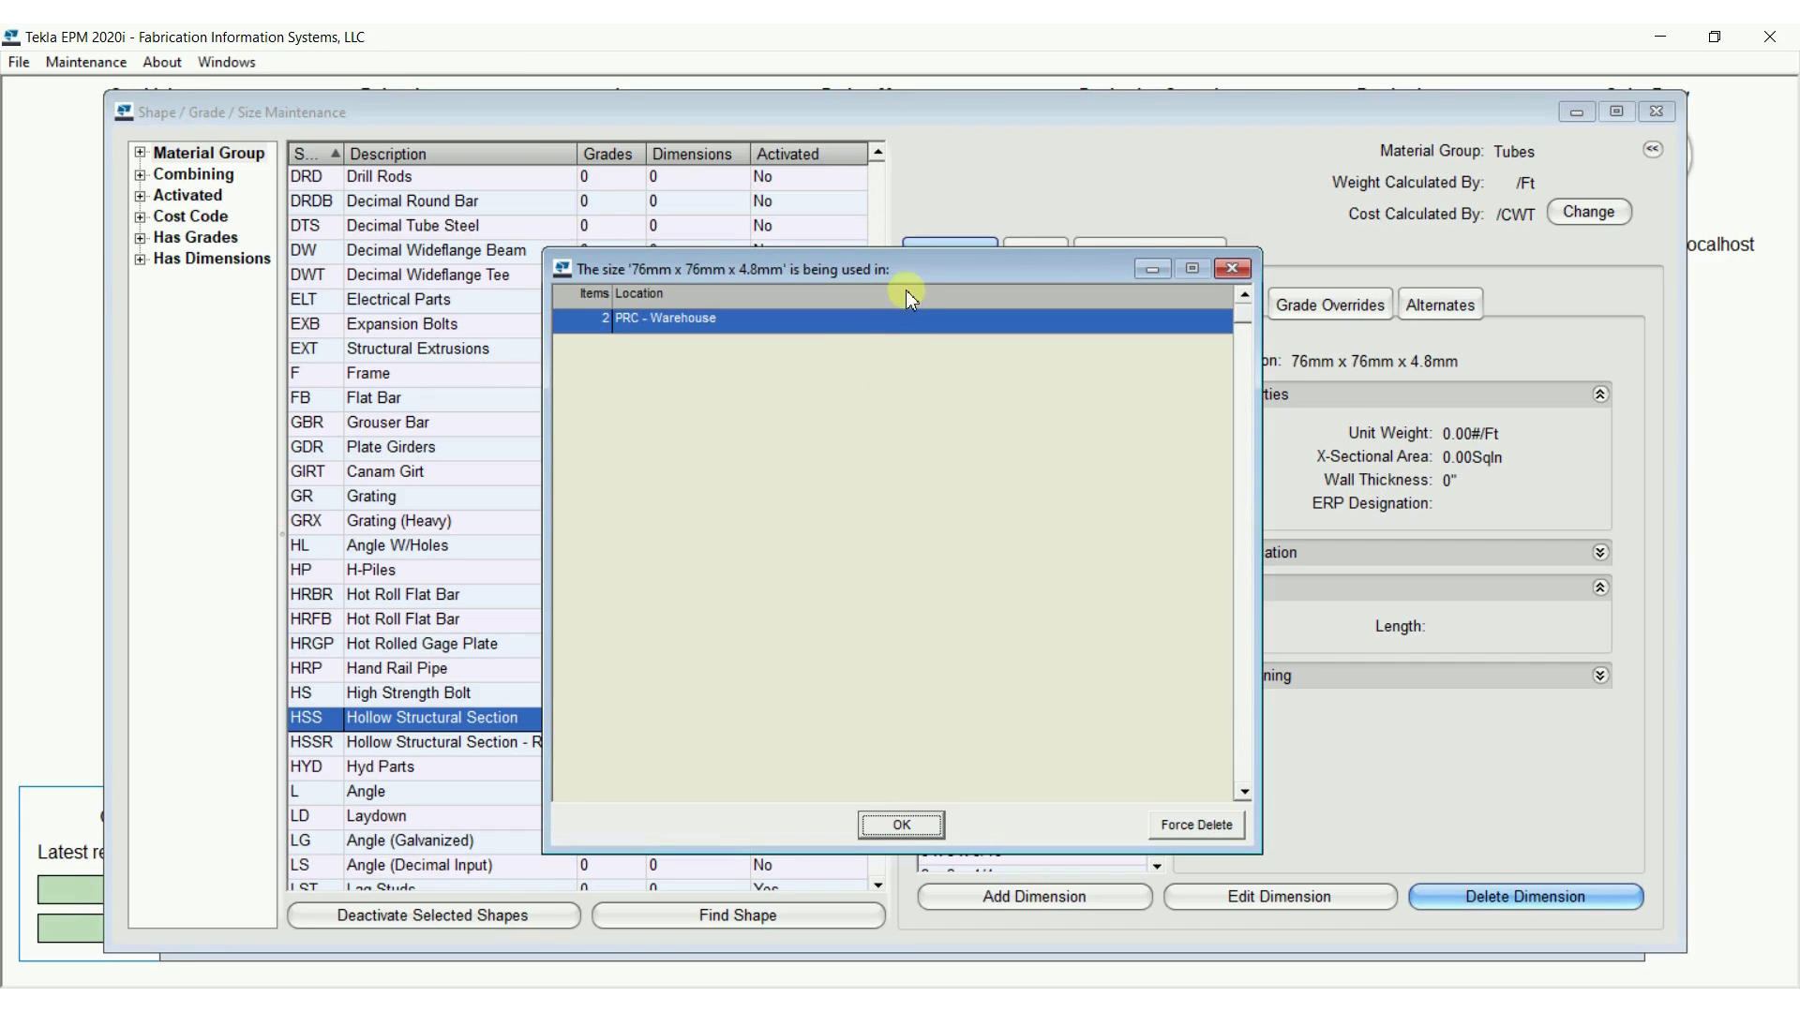
{"action": "left_click_drag", "start_coordinate": [910, 273], "coordinate": [549, 166]}
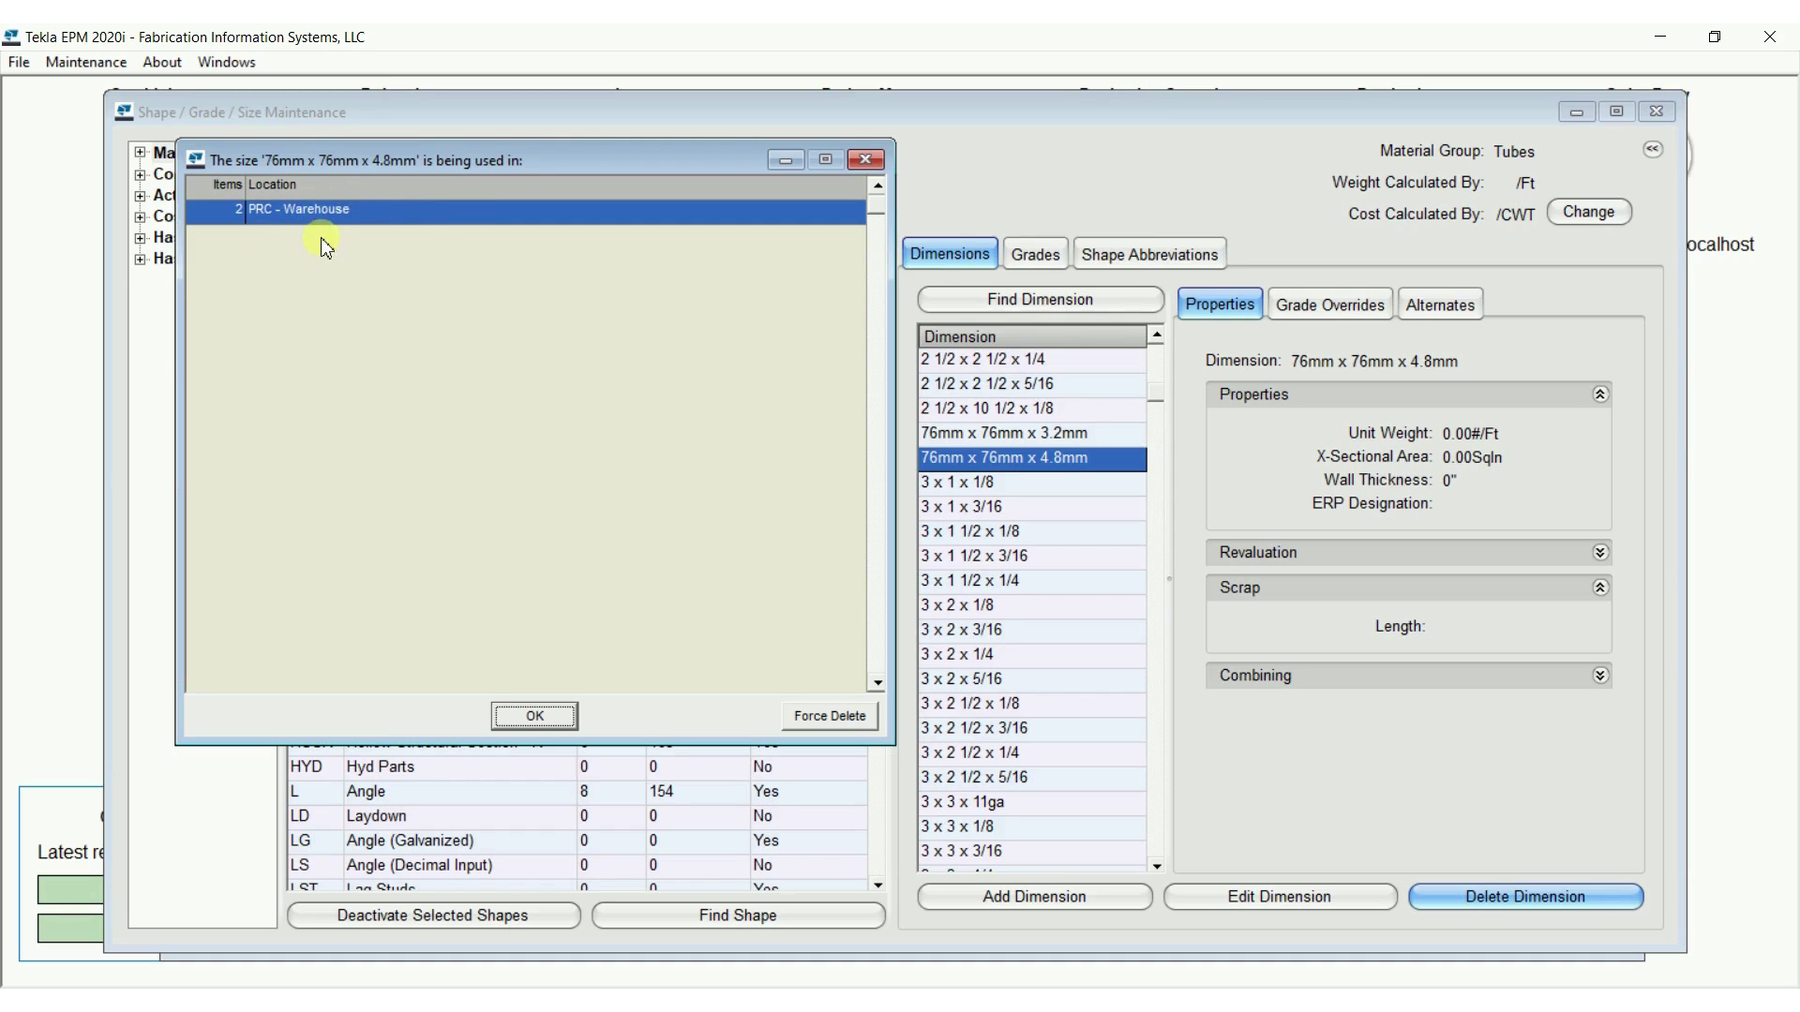
{"action": "left_click", "coordinate": [834, 717]}
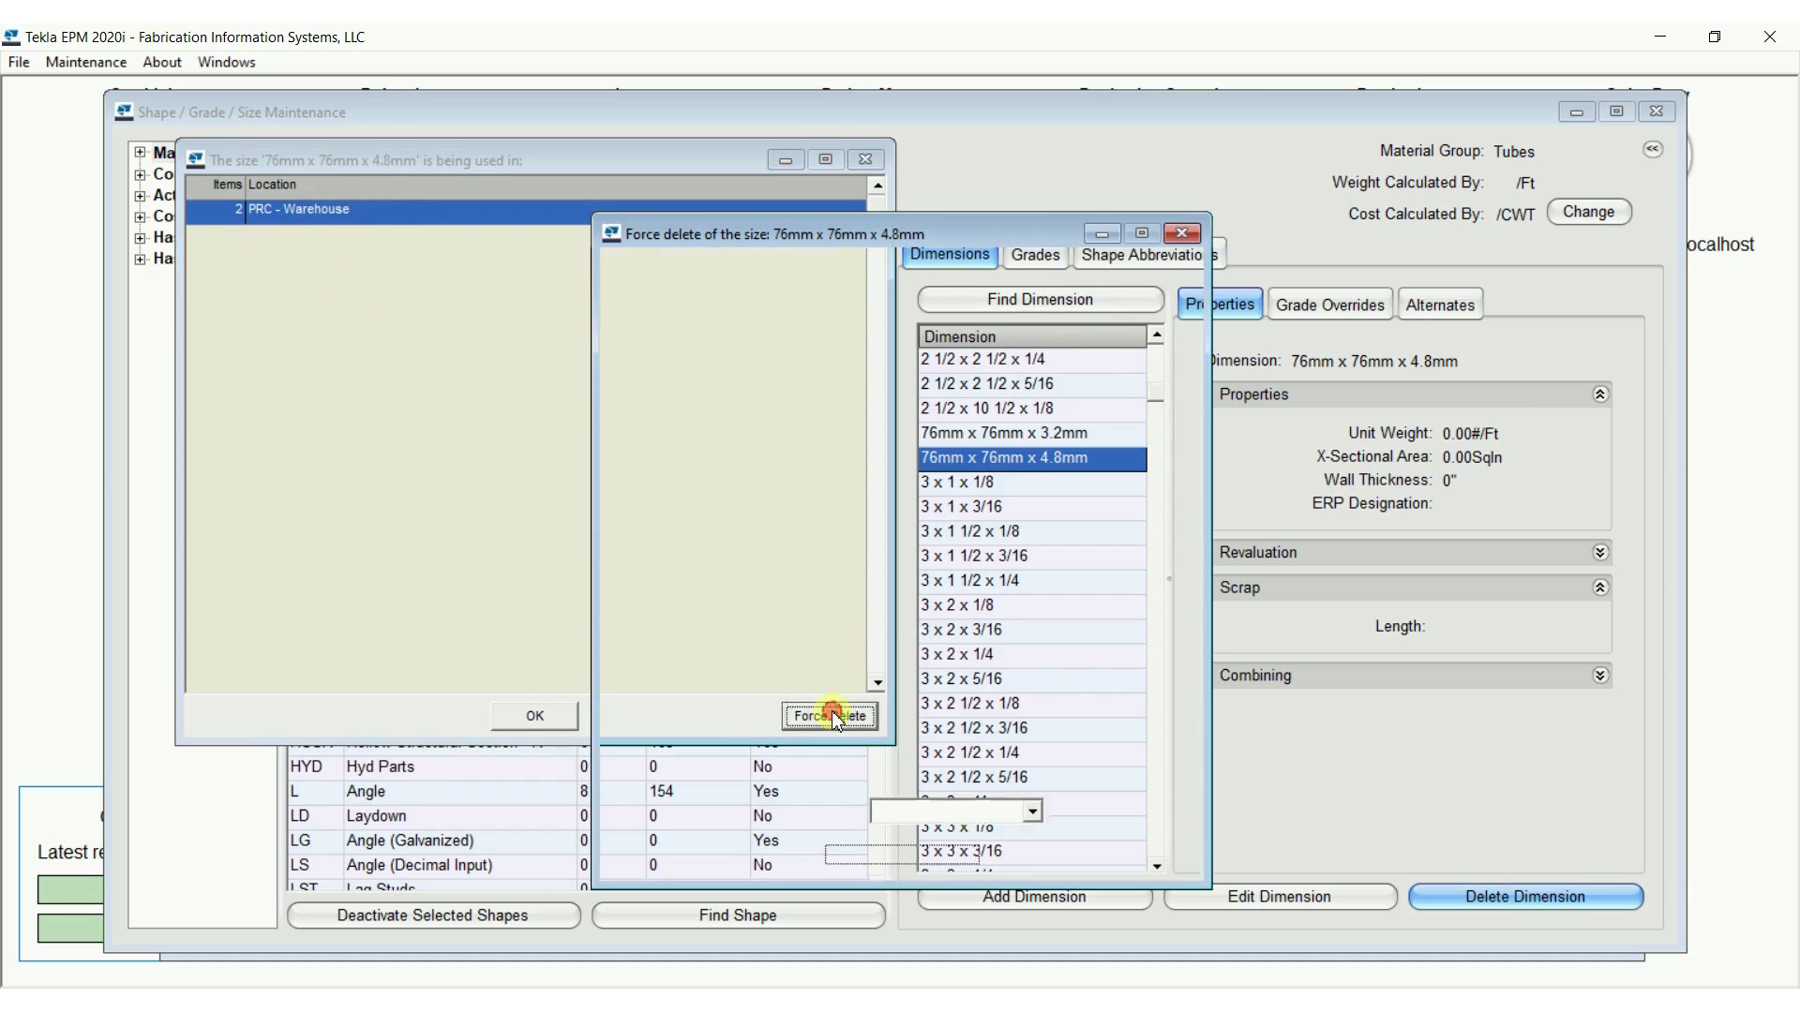
Choose HSS 3 x 3 x 3/16 as the new dimension and perform the force delete of 76mm x 76mm x 4.8mm
{"action": "left_click_drag", "start_coordinate": [933, 234], "coordinate": [549, 114]}
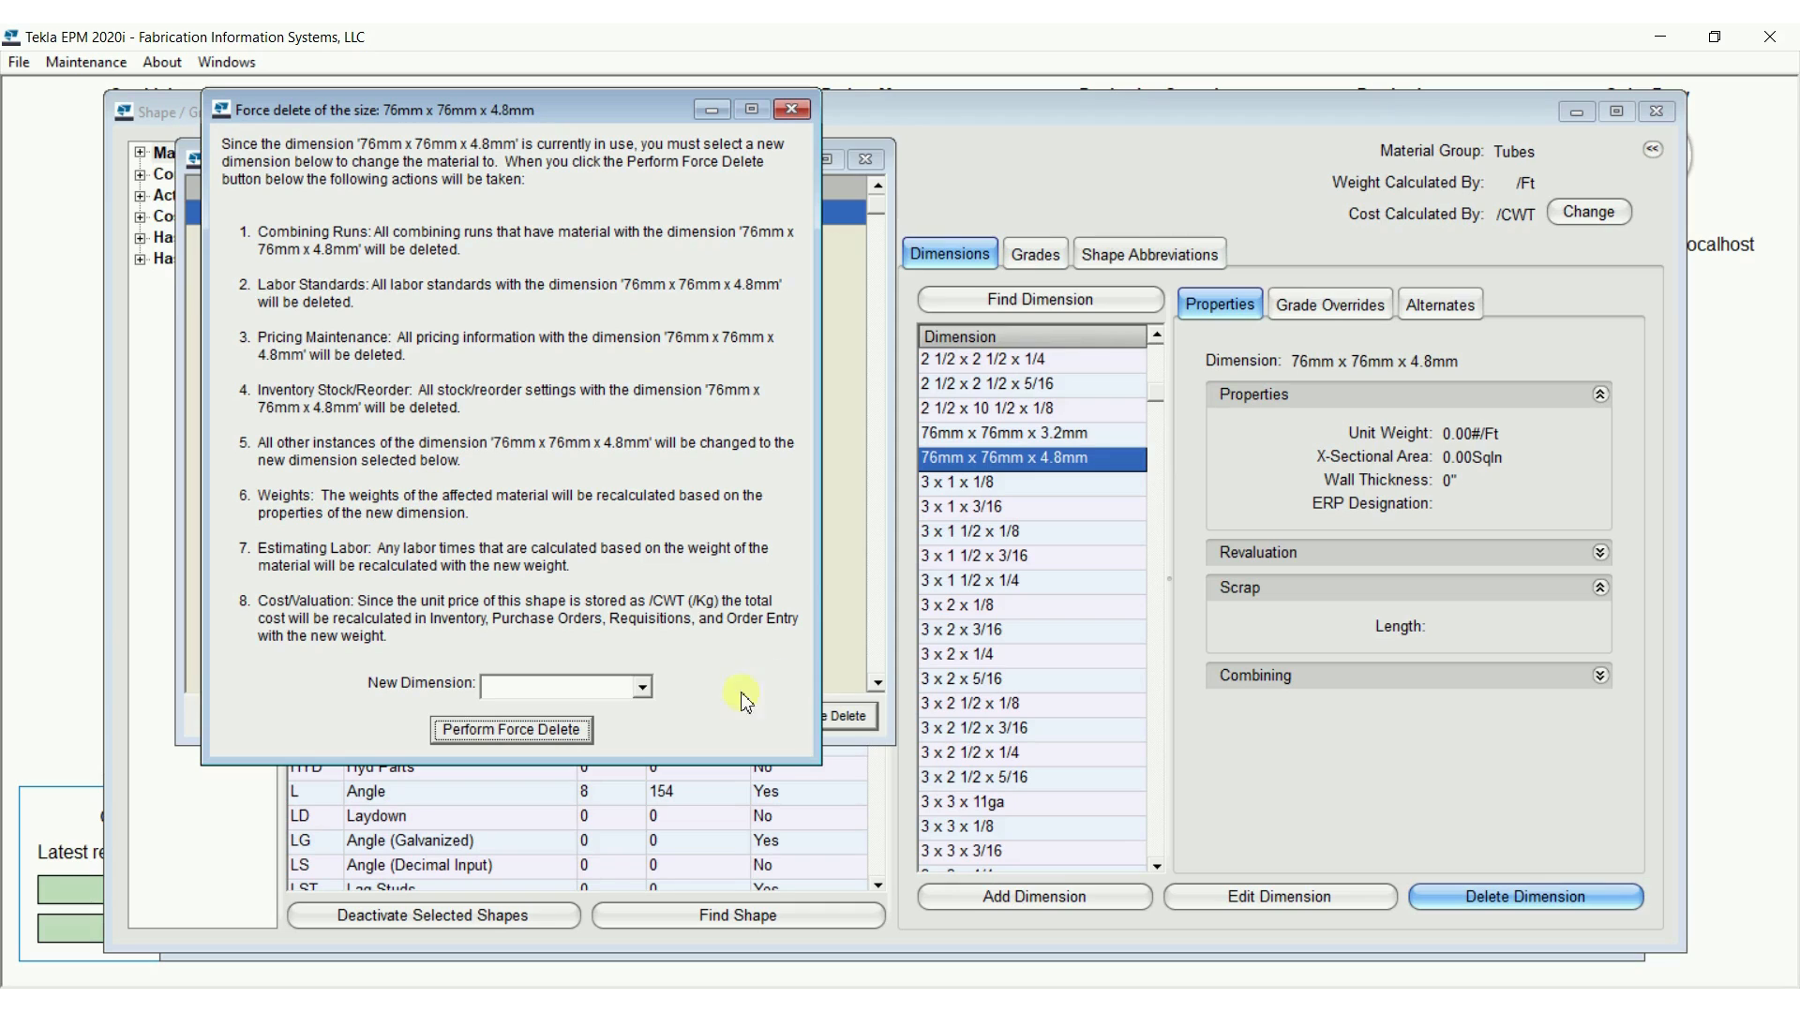
{"action": "left_click", "coordinate": [643, 691]}
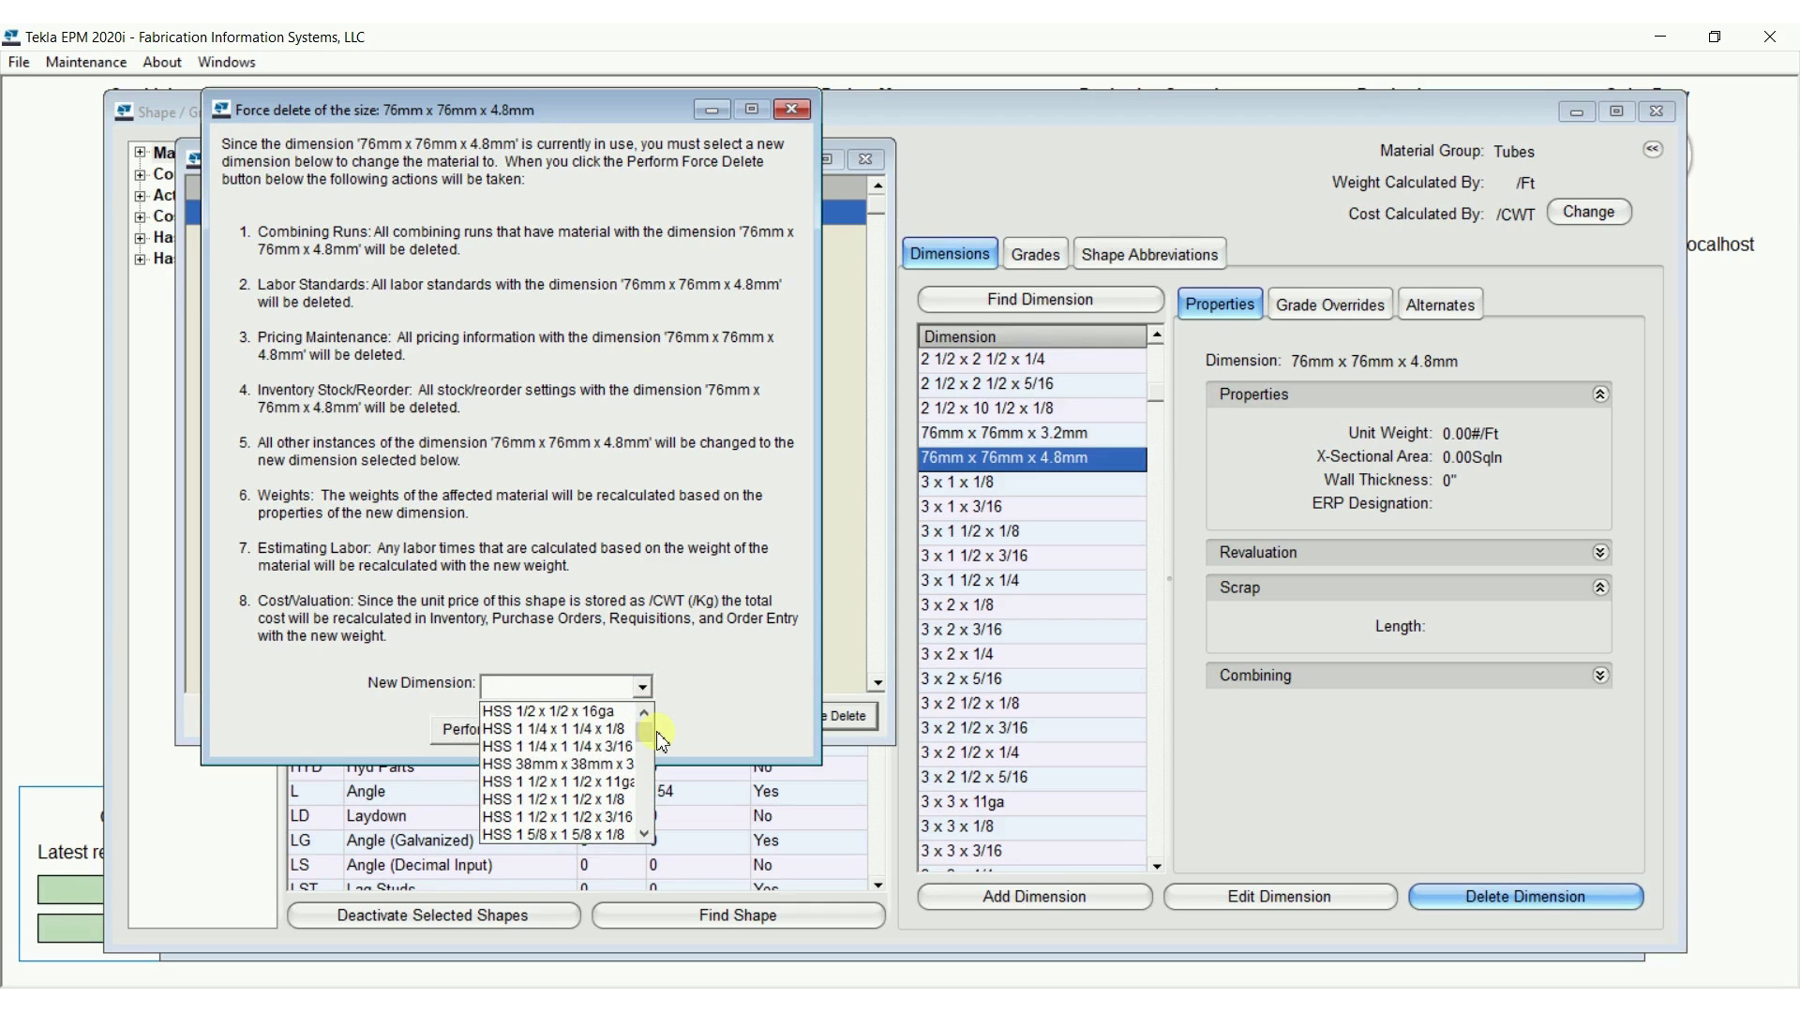
{"action": "left_click_drag", "start_coordinate": [649, 736], "coordinate": [653, 744]}
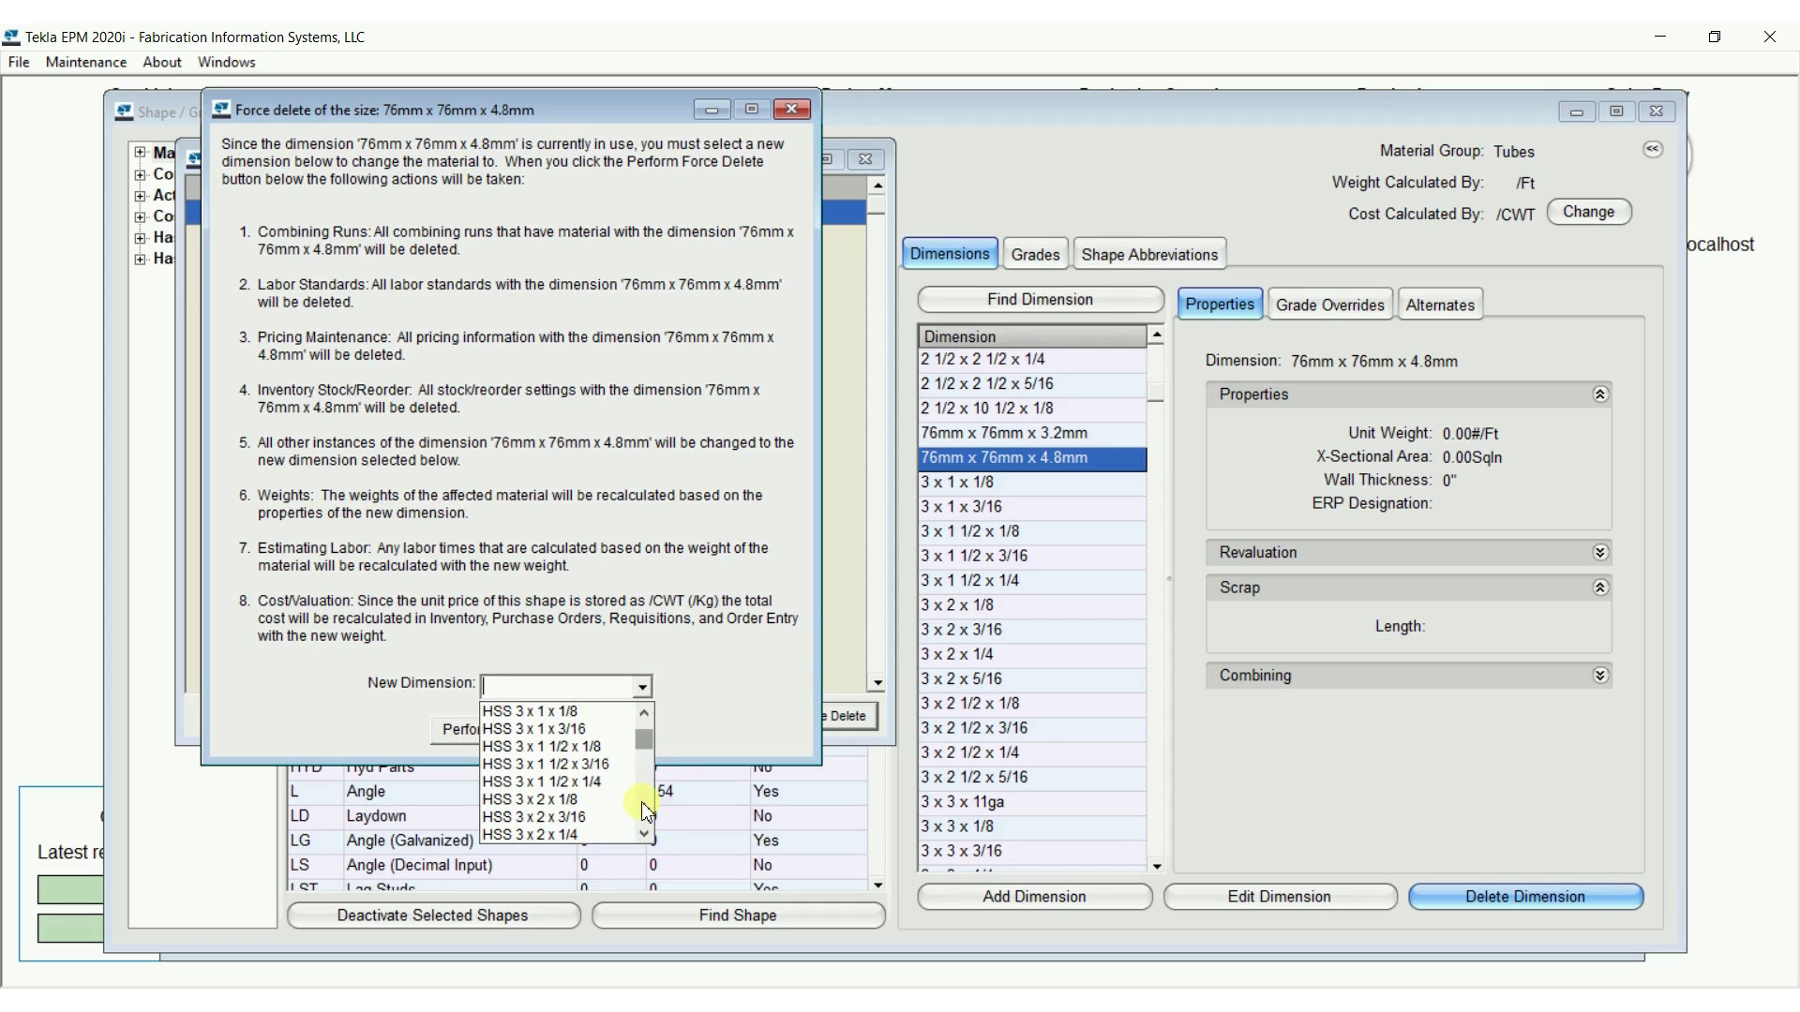
{"action": "scroll", "coordinate": [647, 811], "scroll_direction": "down", "scroll_amount": 2}
{"action": "scroll", "coordinate": [645, 806], "scroll_direction": "down", "scroll_amount": 2}
{"action": "left_click", "coordinate": [582, 735]}
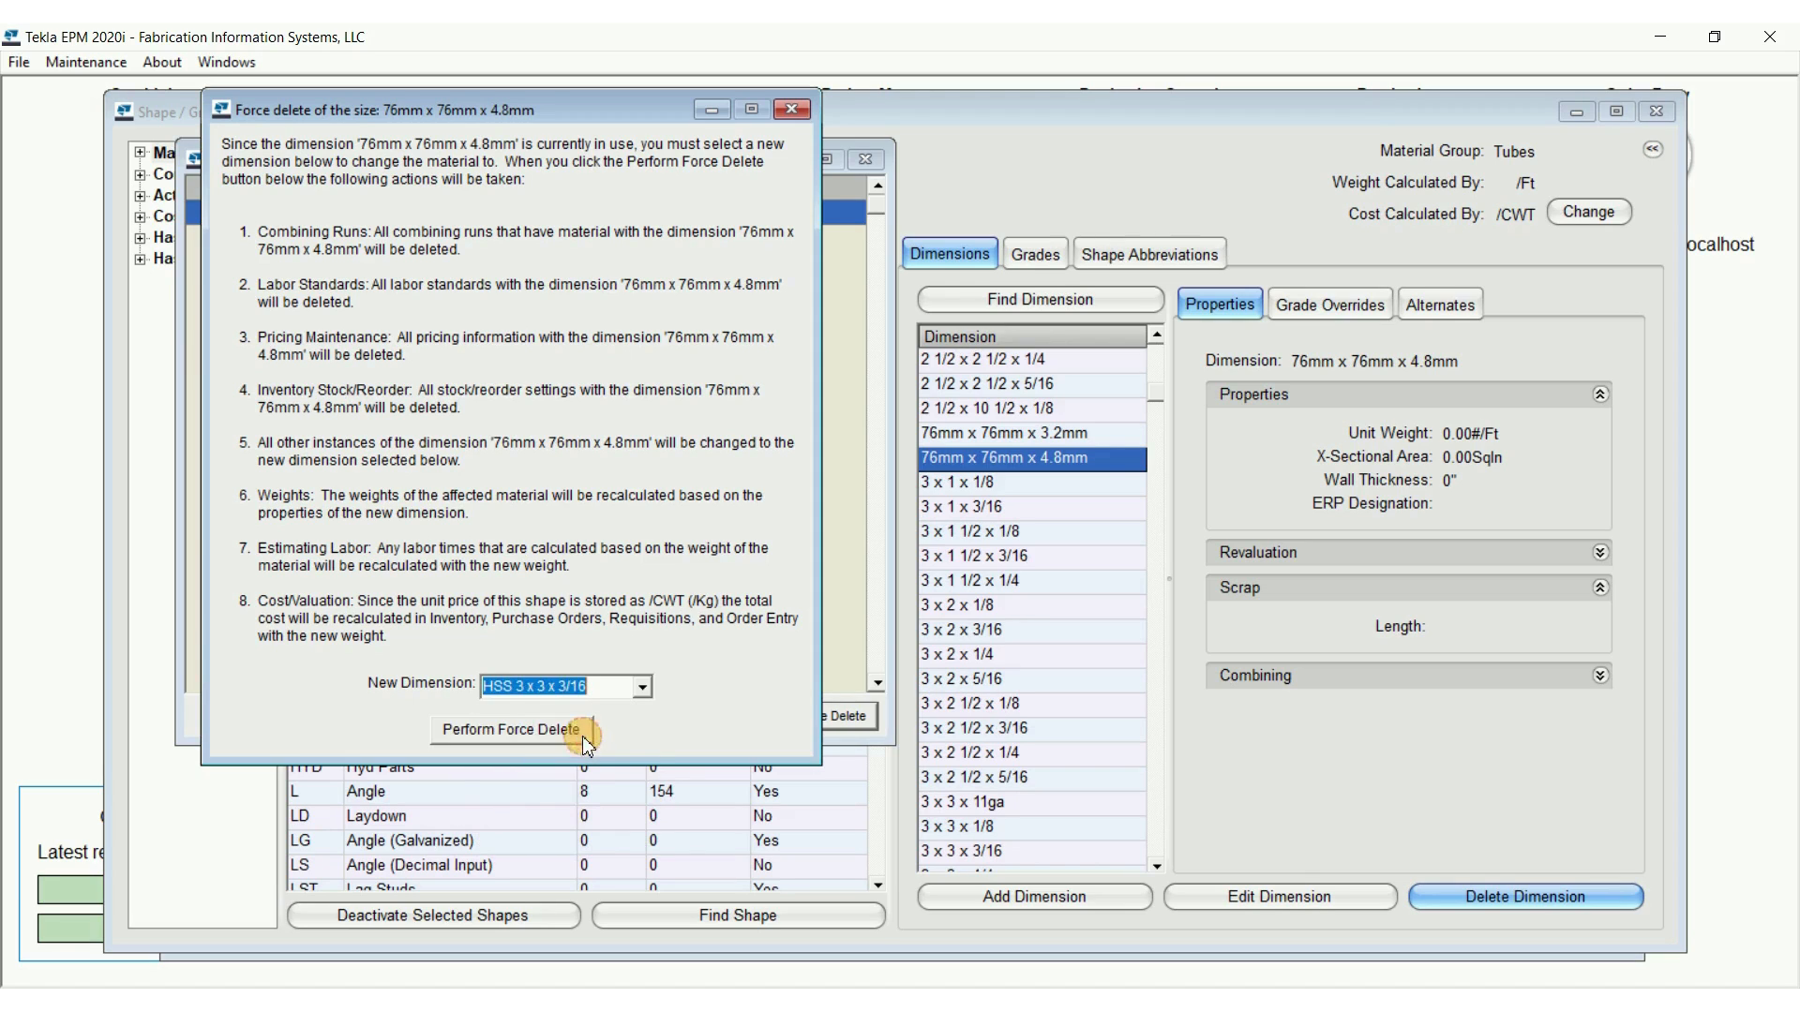
{"action": "left_click", "coordinate": [582, 735]}
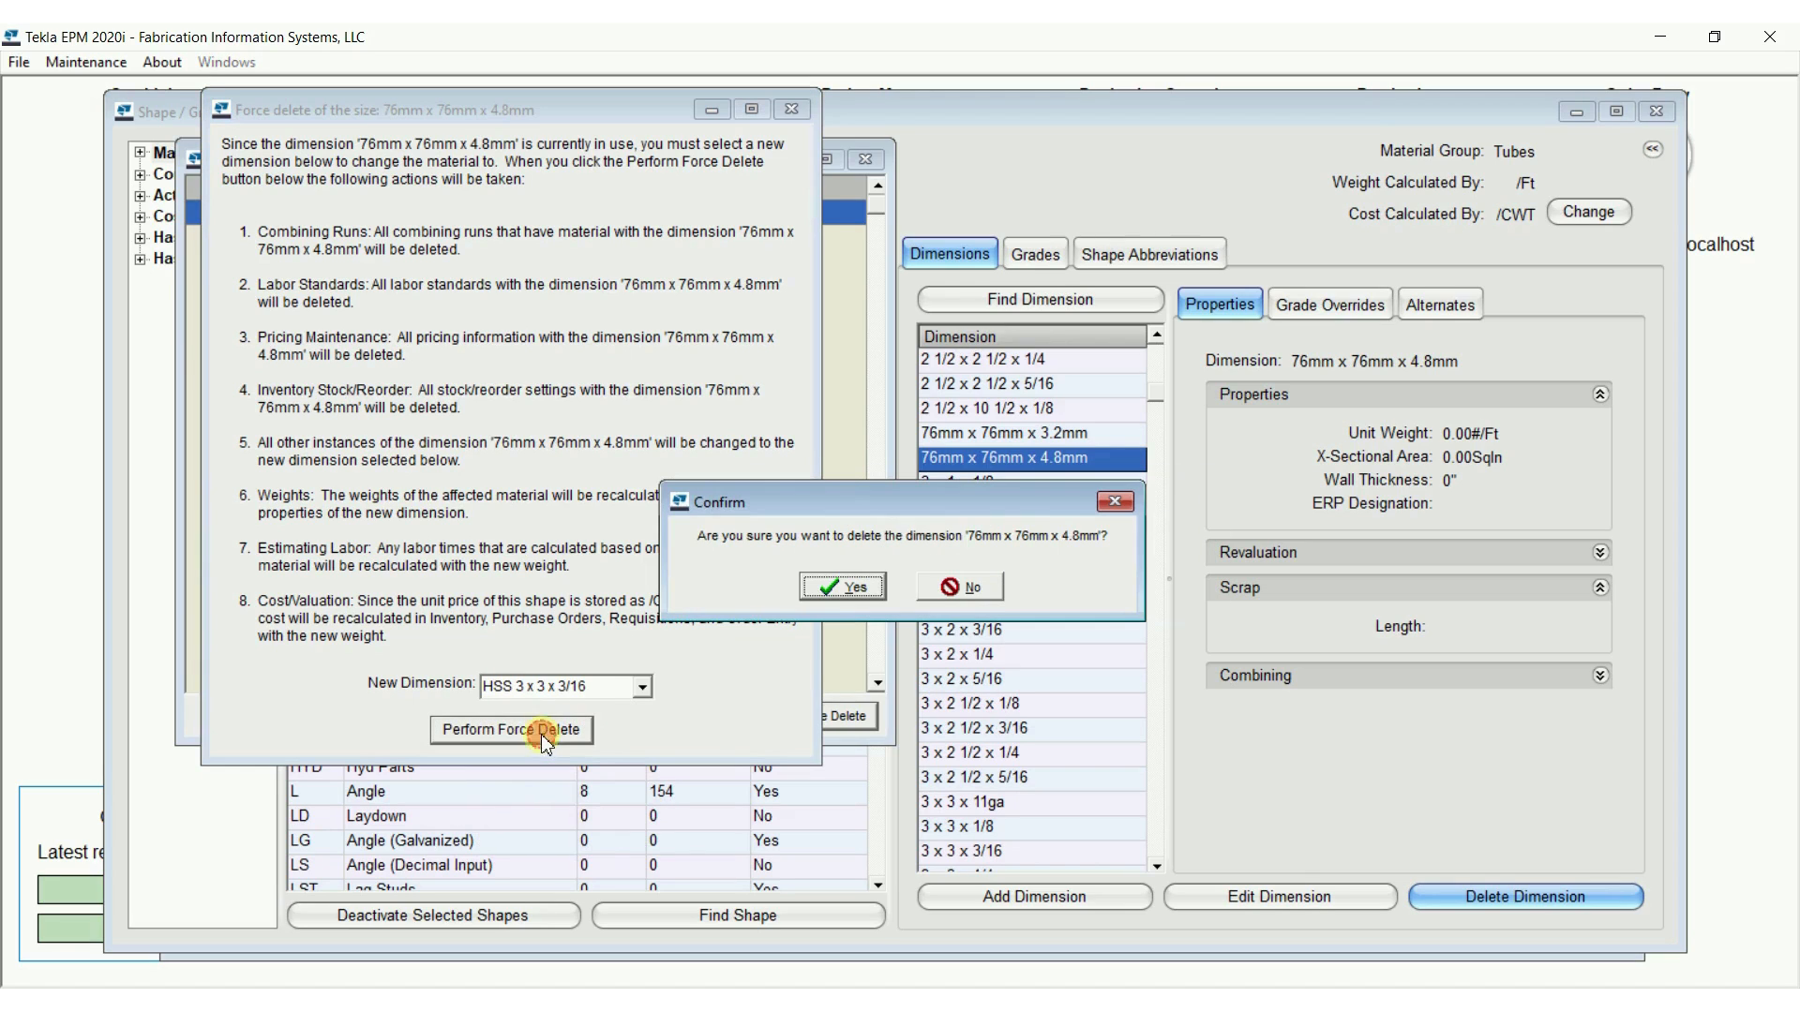
{"action": "left_click", "coordinate": [851, 588]}
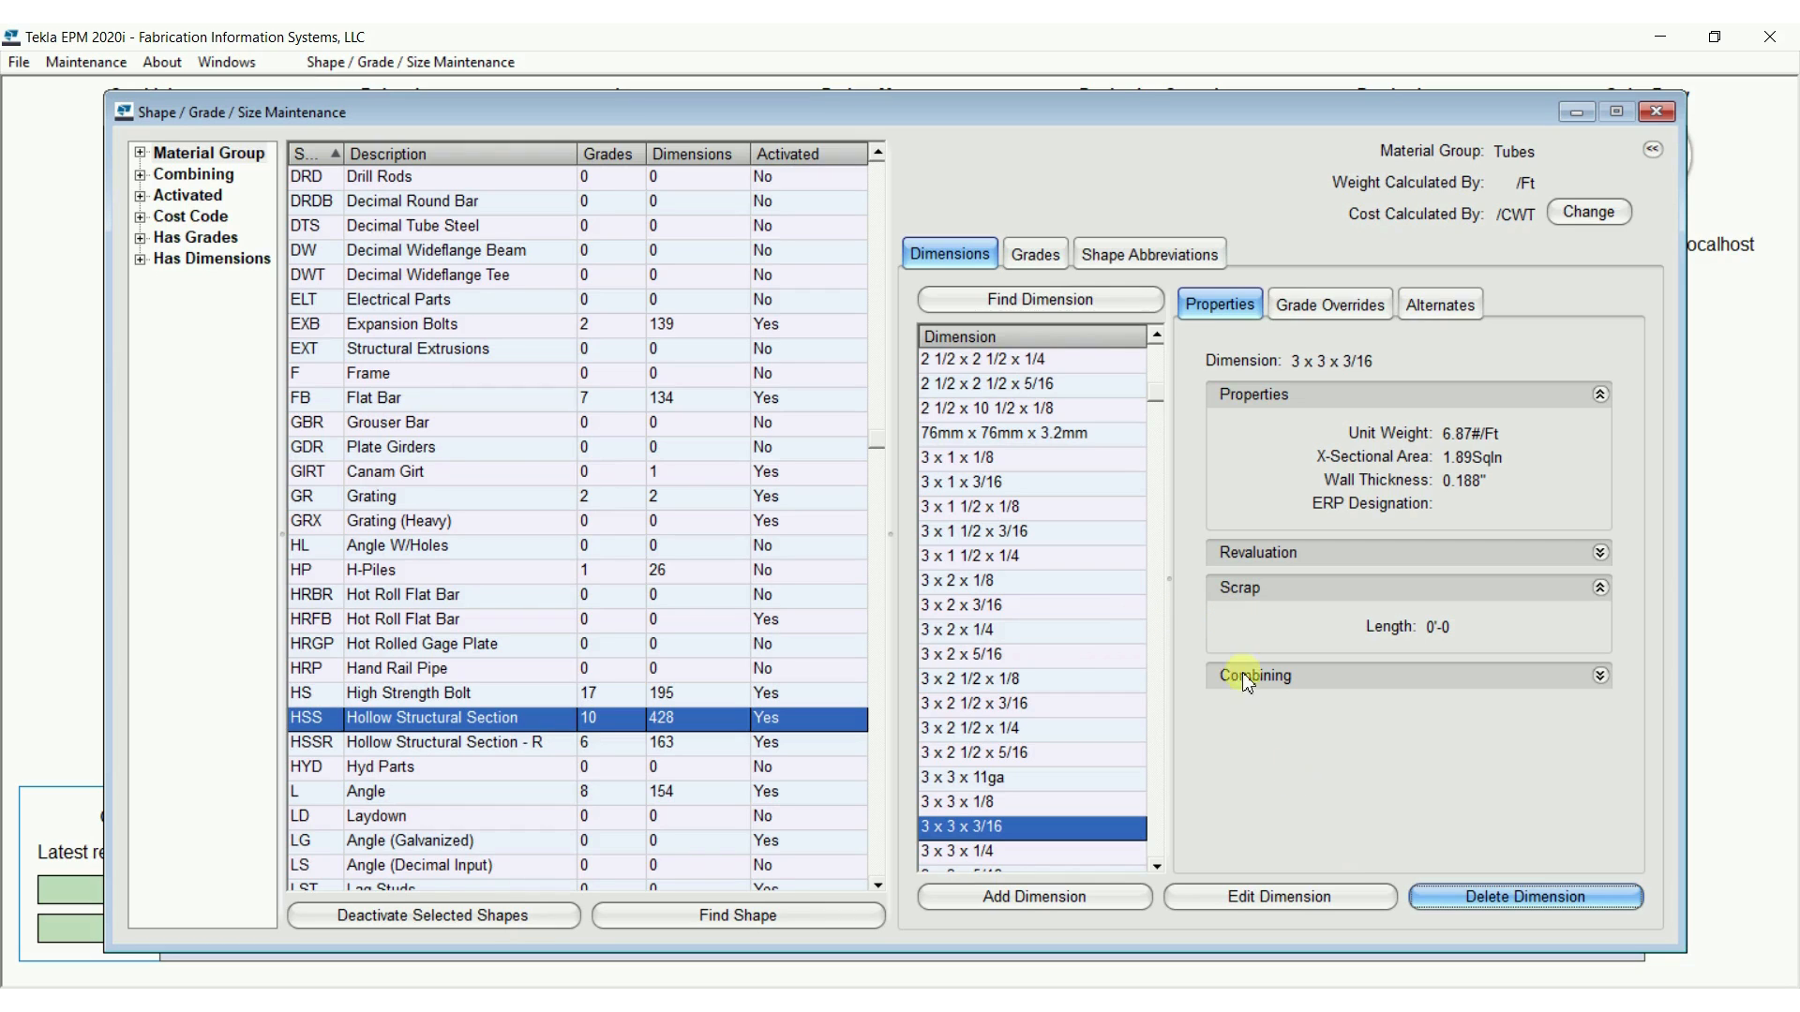
Check the metric values of the HSS 3 x 3 x 3/16 size and select the 76mm x 76mm x 3.2mm size
{"action": "left_click", "coordinate": [1354, 900]}
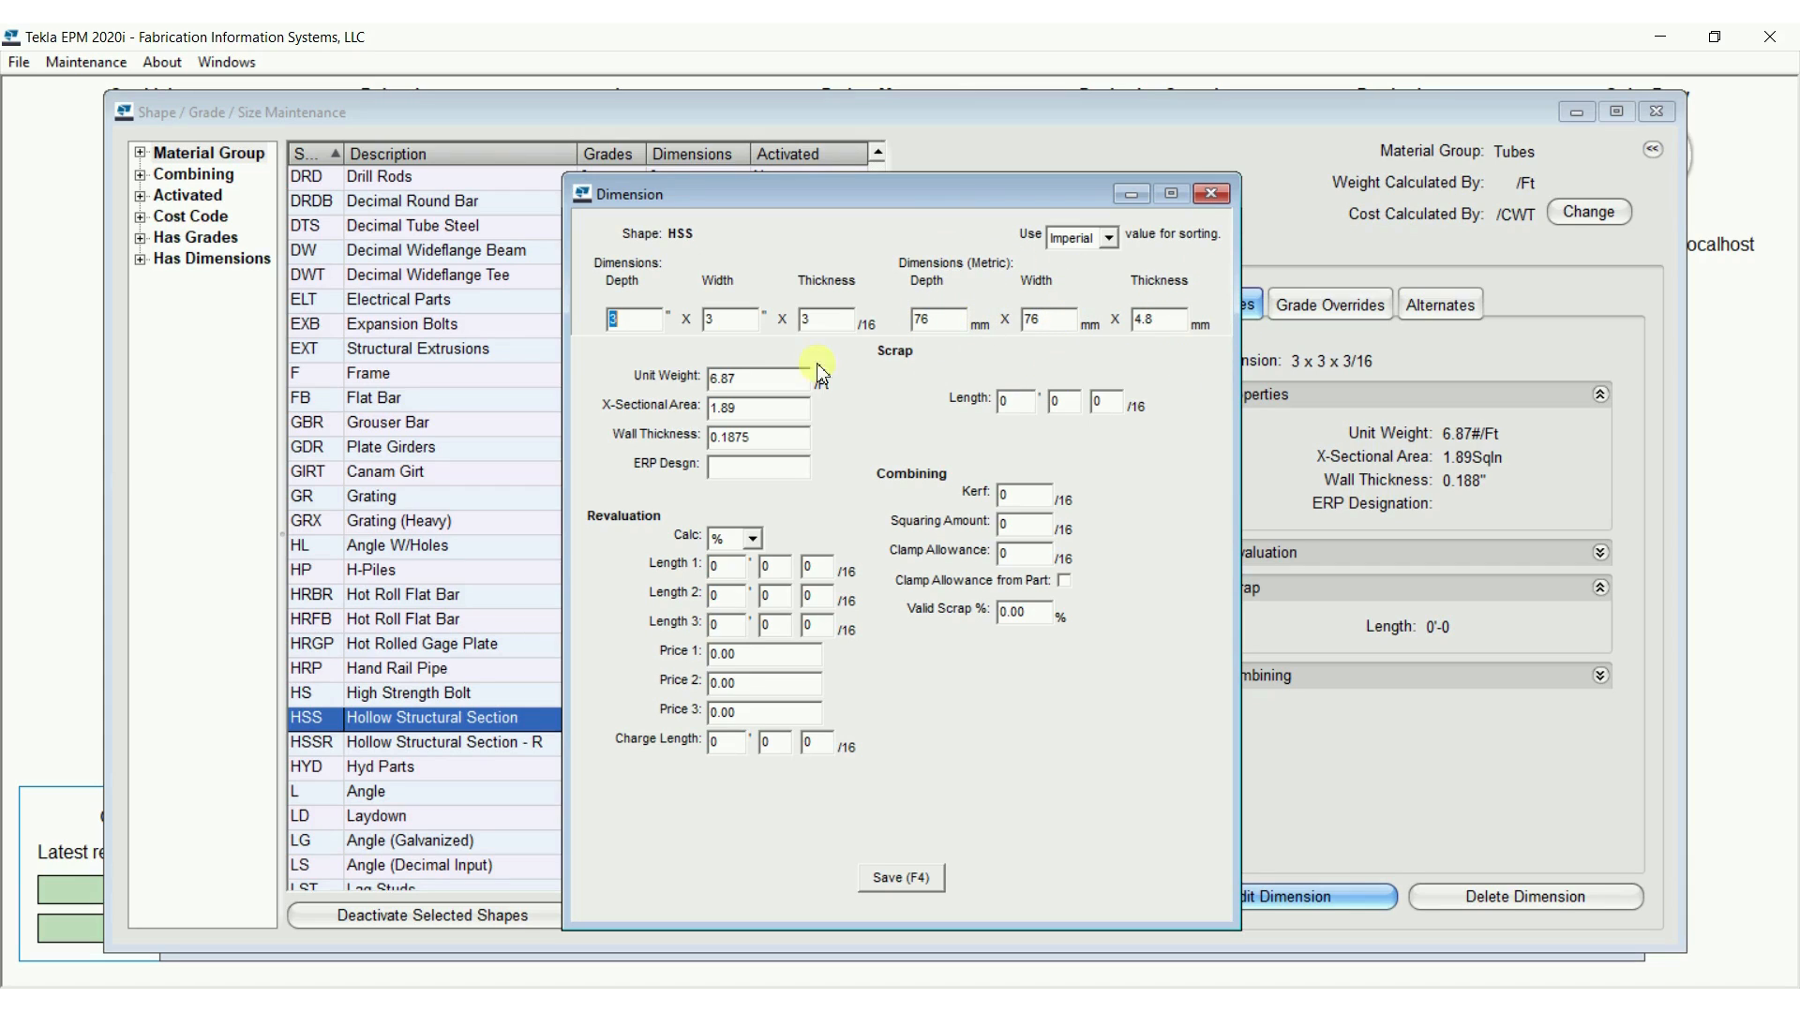
{"action": "left_click", "coordinate": [1209, 195]}
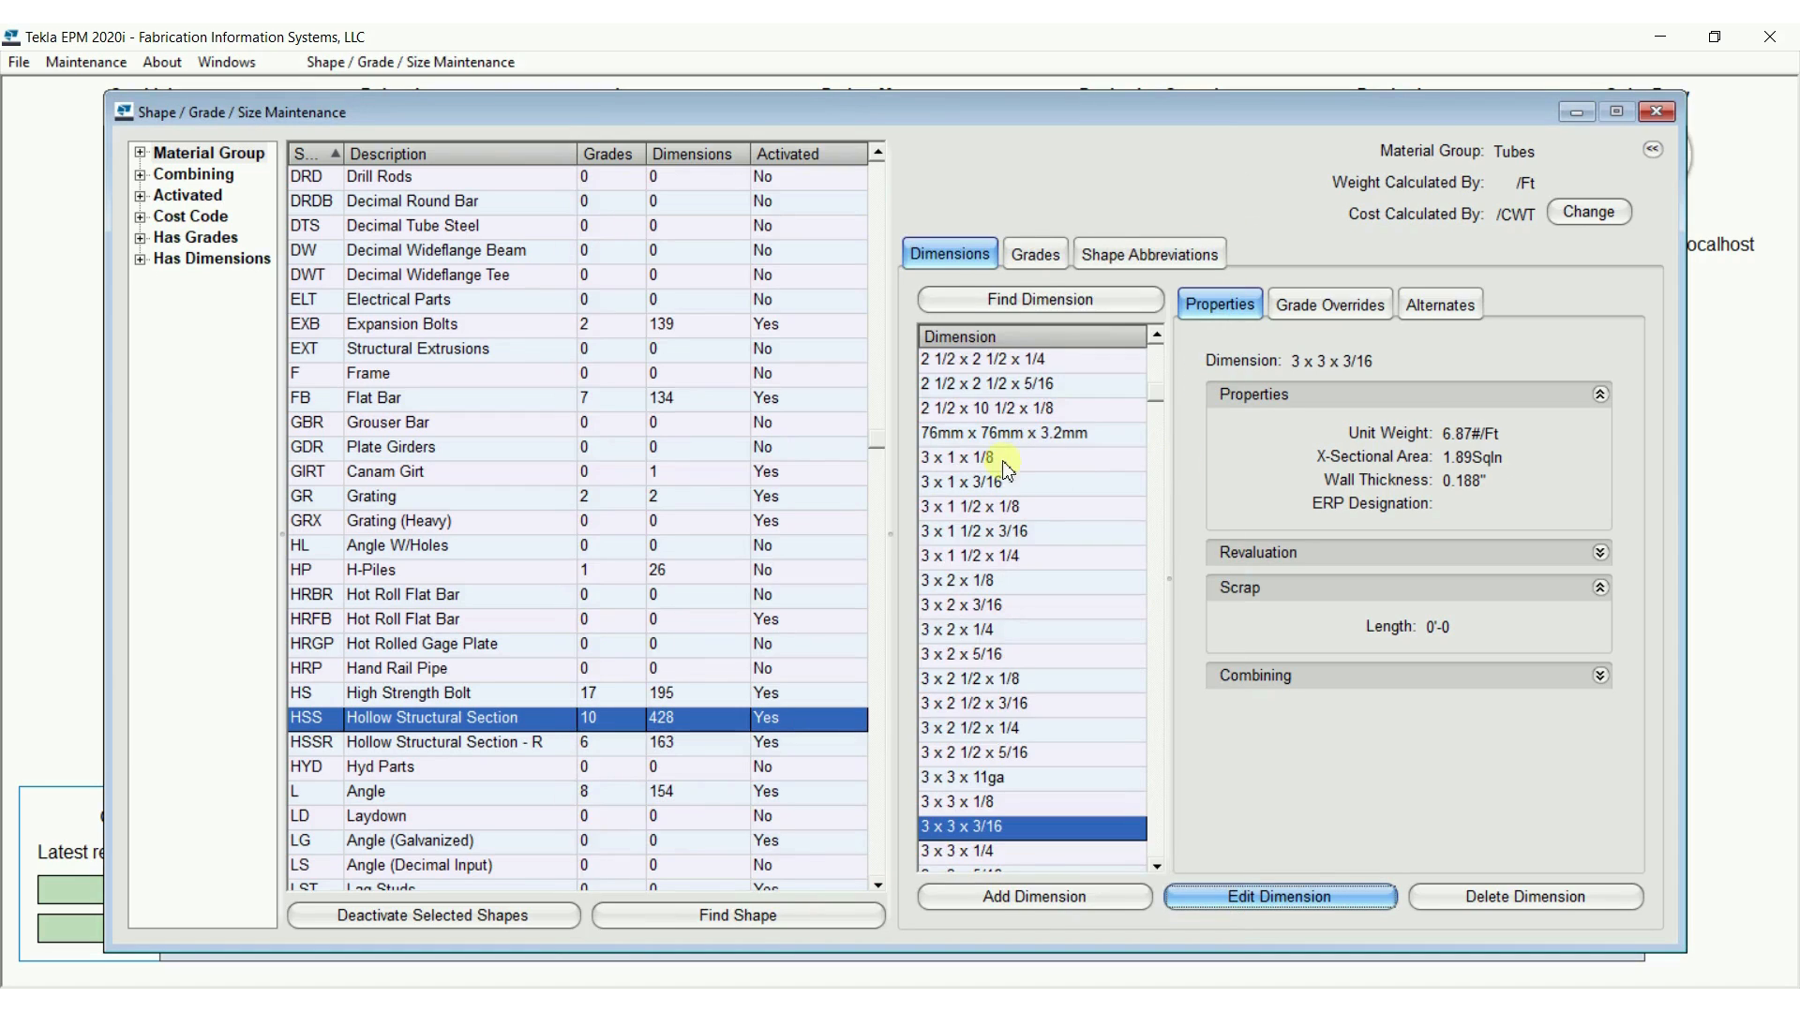
{"action": "left_click", "coordinate": [991, 434]}
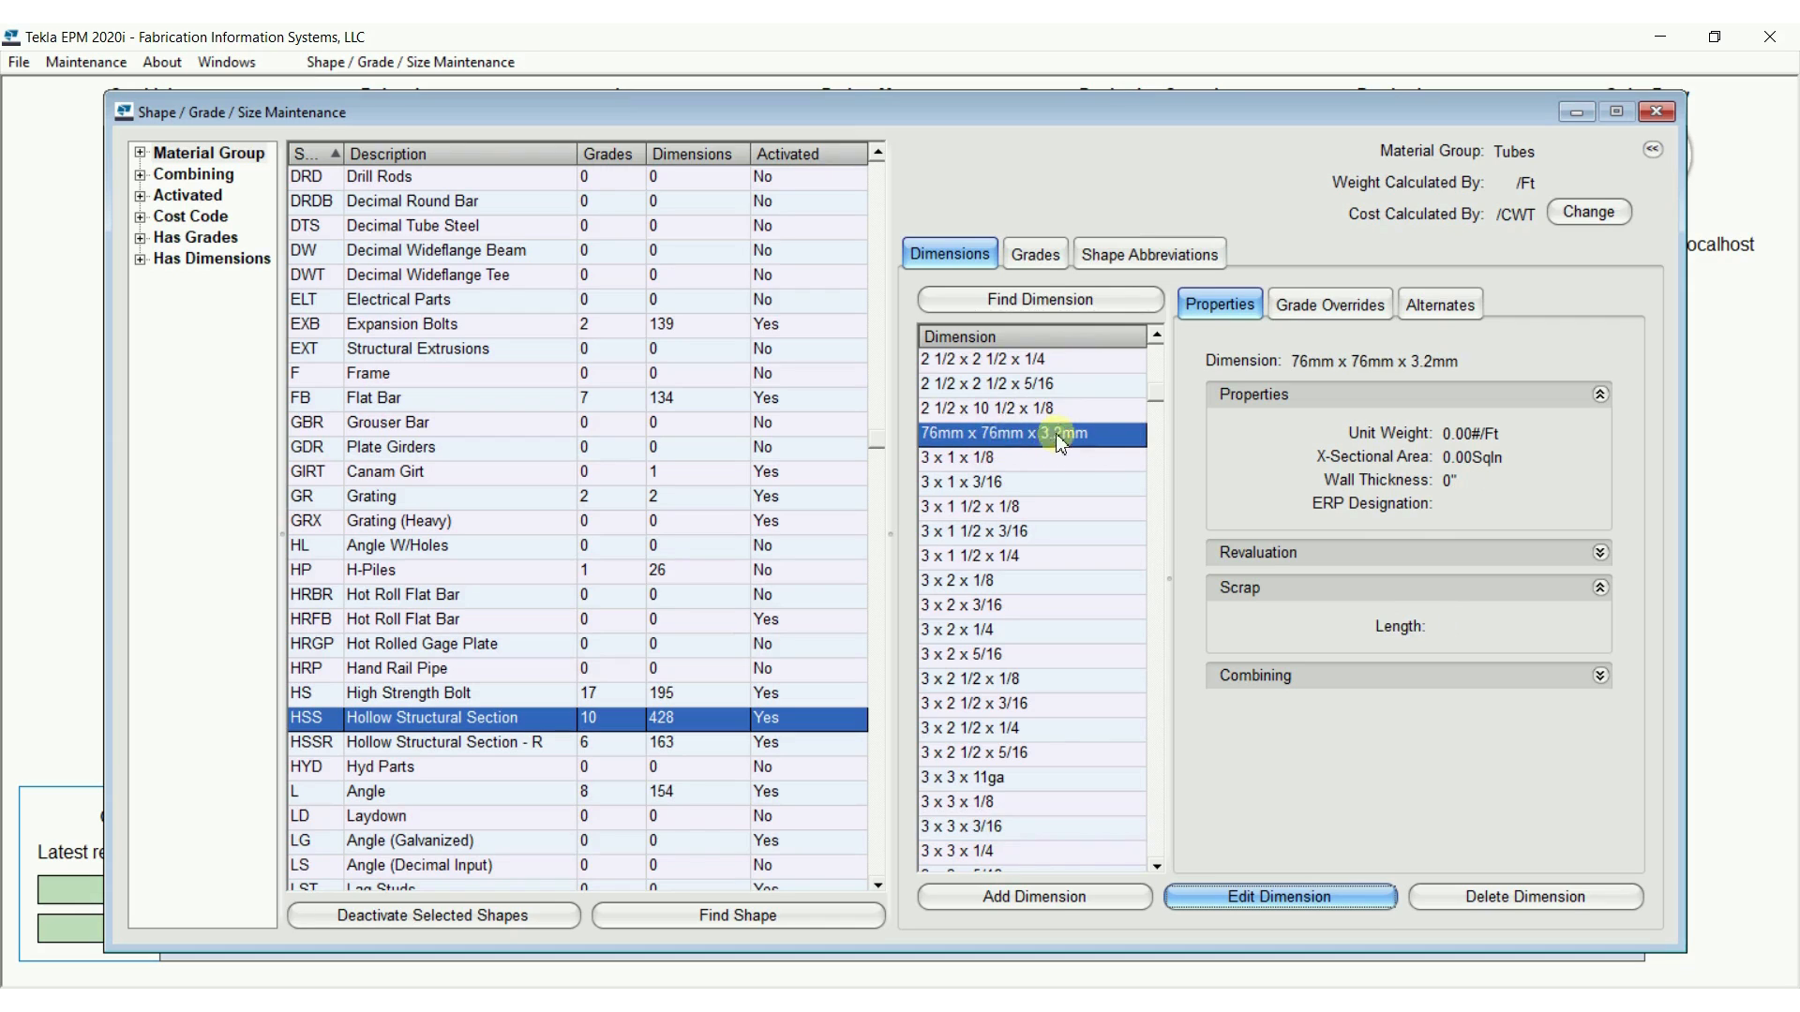